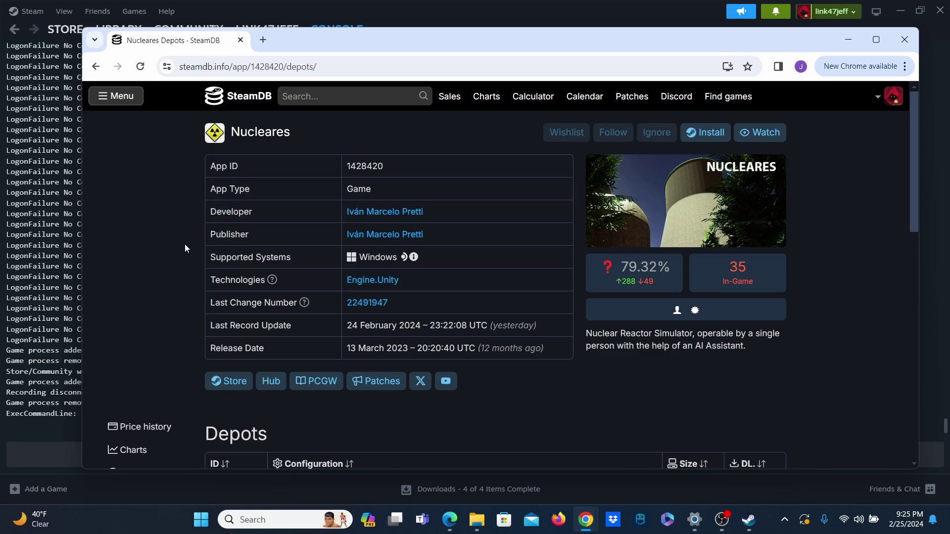
Step: Open depot 1428421 of Nucleares on SteamDB and display its list of previously seen manifests
{"action": "scroll", "coordinate": [193, 261], "scroll_direction": "down", "scroll_amount": 4}
{"action": "scroll", "coordinate": [193, 263], "scroll_direction": "down", "scroll_amount": 2}
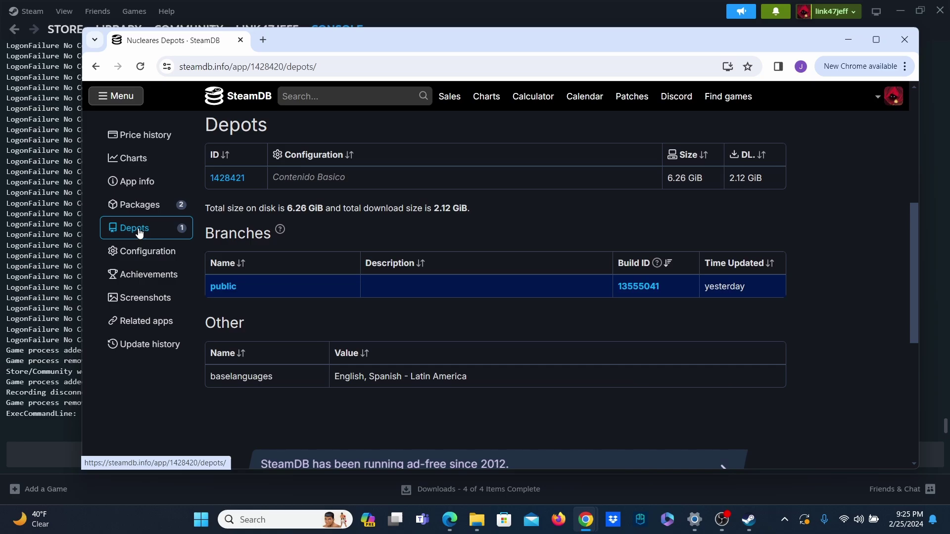
{"action": "scroll", "coordinate": [257, 233], "scroll_direction": "up", "scroll_amount": 2}
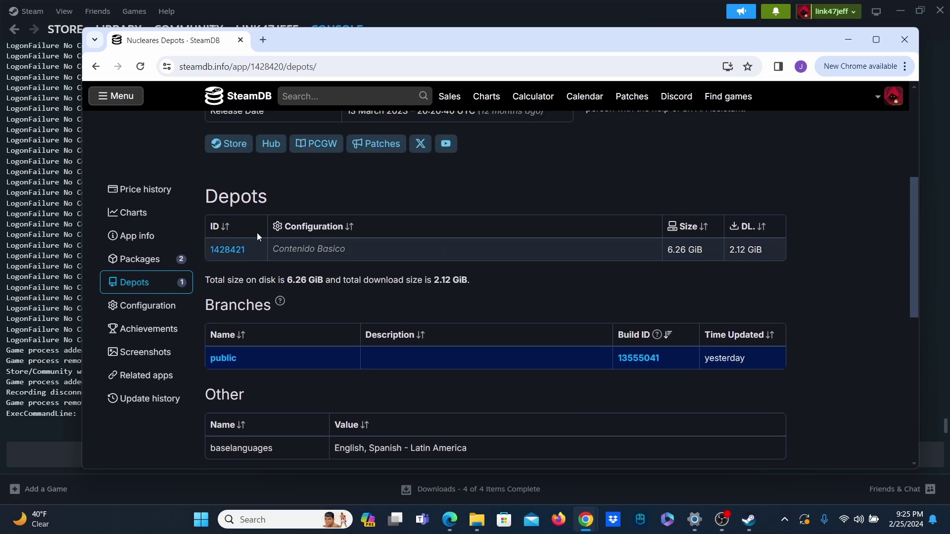
{"action": "scroll", "coordinate": [271, 251], "scroll_direction": "up", "scroll_amount": 5}
{"action": "scroll", "coordinate": [286, 269], "scroll_direction": "down", "scroll_amount": 6}
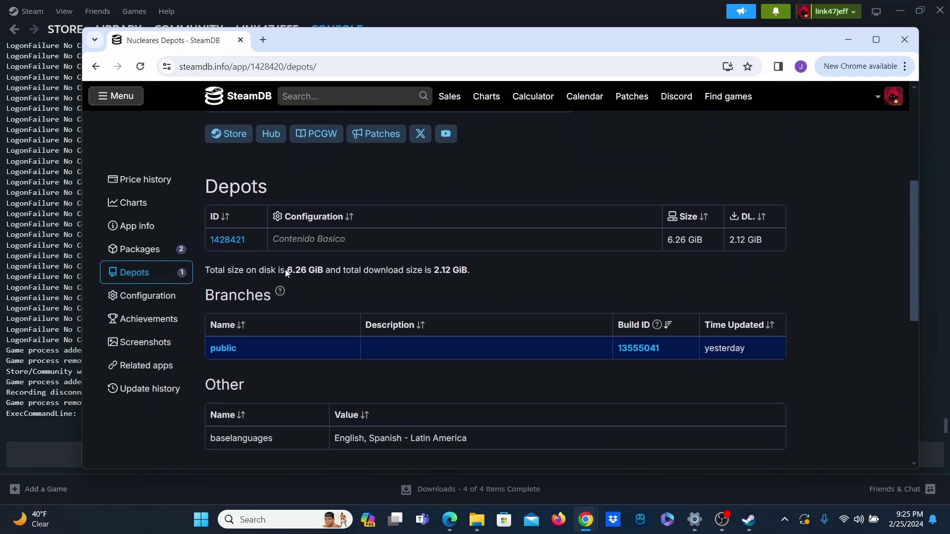
{"action": "left_click", "coordinate": [238, 242]}
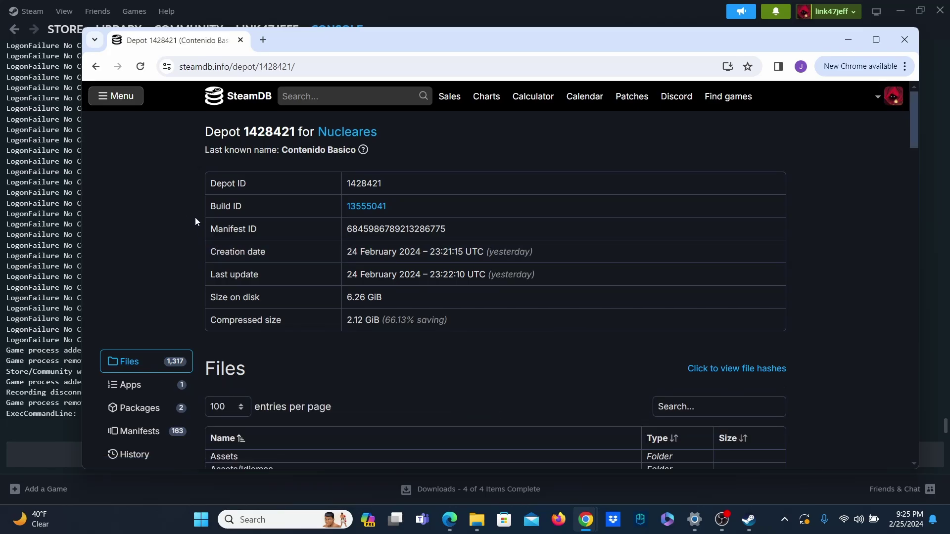
{"action": "scroll", "coordinate": [195, 220], "scroll_direction": "down", "scroll_amount": 3}
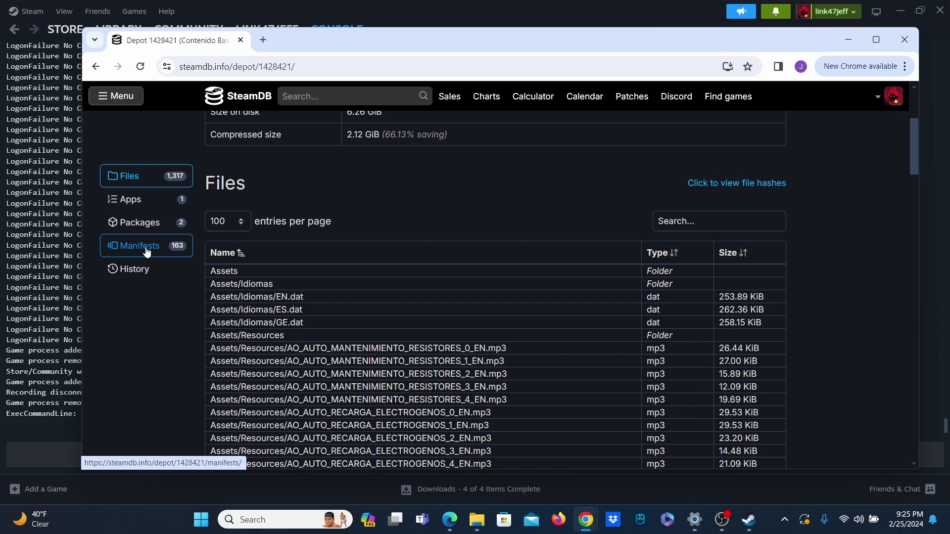
{"action": "left_click", "coordinate": [147, 250]}
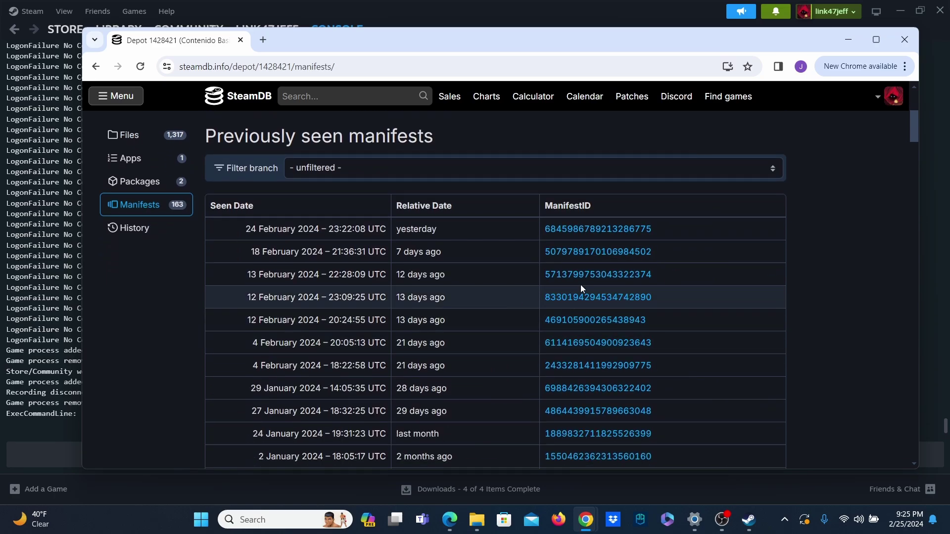
{"action": "scroll", "coordinate": [648, 267], "scroll_direction": "down", "scroll_amount": 2}
{"action": "scroll", "coordinate": [648, 267], "scroll_direction": "down", "scroll_amount": 20}
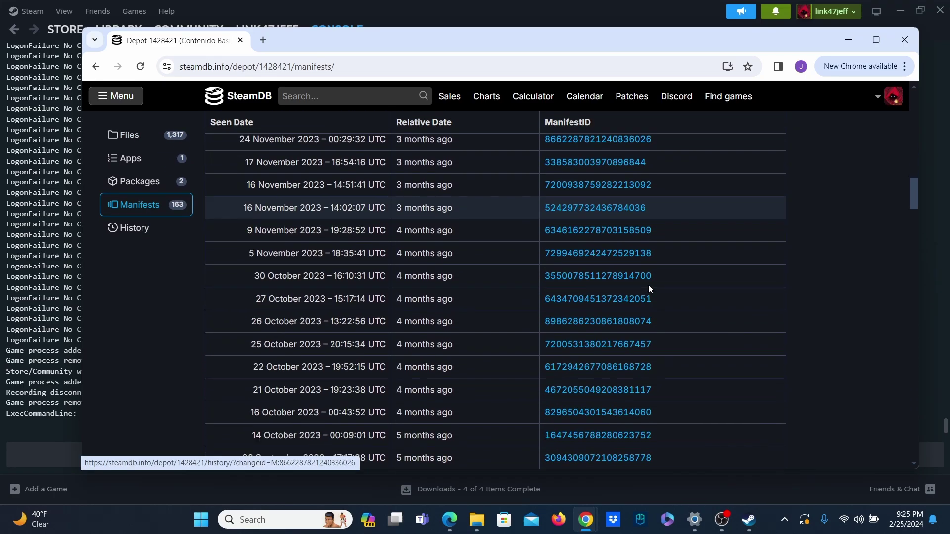
{"action": "scroll", "coordinate": [650, 288], "scroll_direction": "down", "scroll_amount": 20}
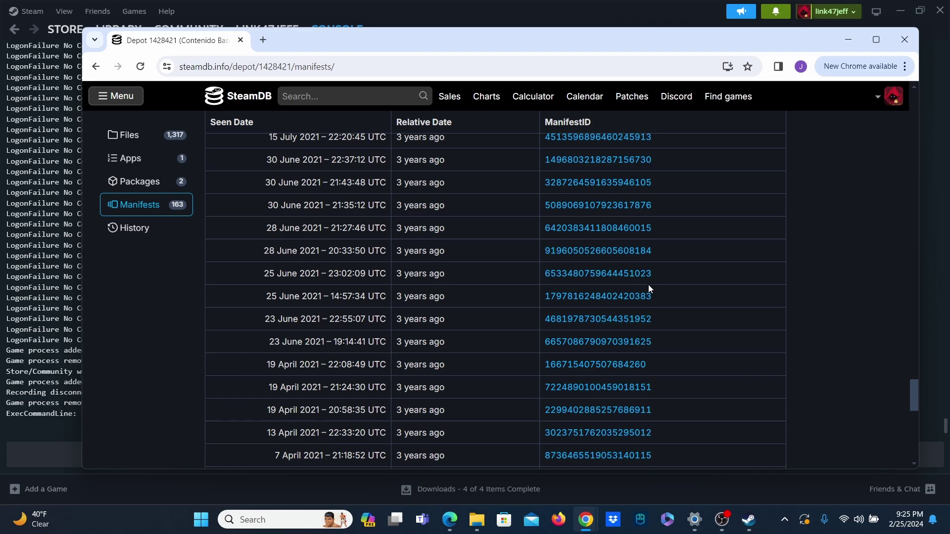
{"action": "scroll", "coordinate": [650, 290], "scroll_direction": "up", "scroll_amount": 20}
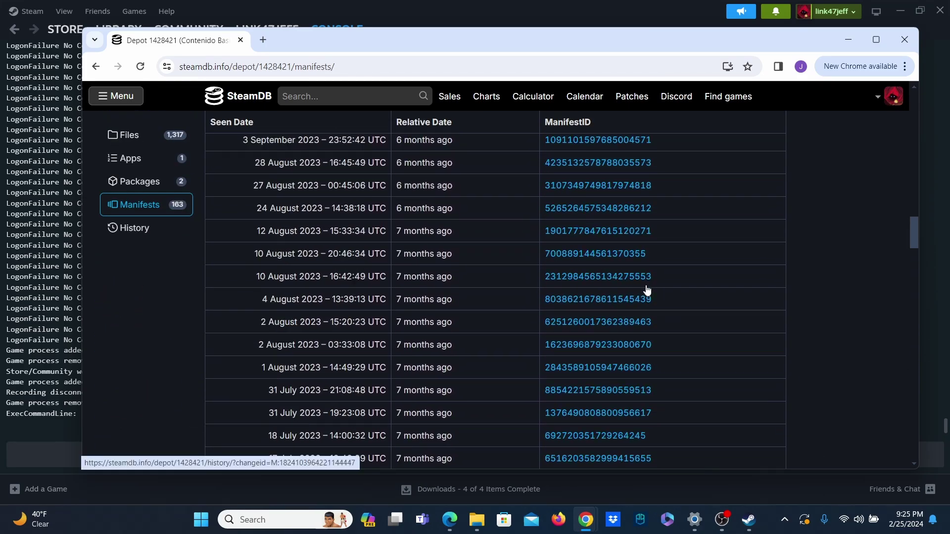
{"action": "scroll", "coordinate": [647, 290], "scroll_direction": "down", "scroll_amount": 5}
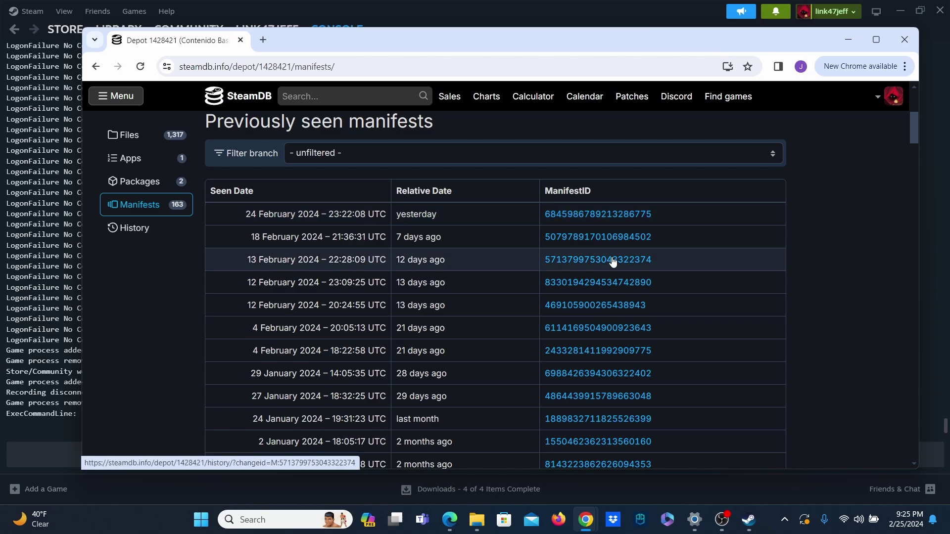
{"action": "scroll", "coordinate": [618, 277], "scroll_direction": "down", "scroll_amount": 20}
{"action": "scroll", "coordinate": [623, 299], "scroll_direction": "up", "scroll_amount": 7}
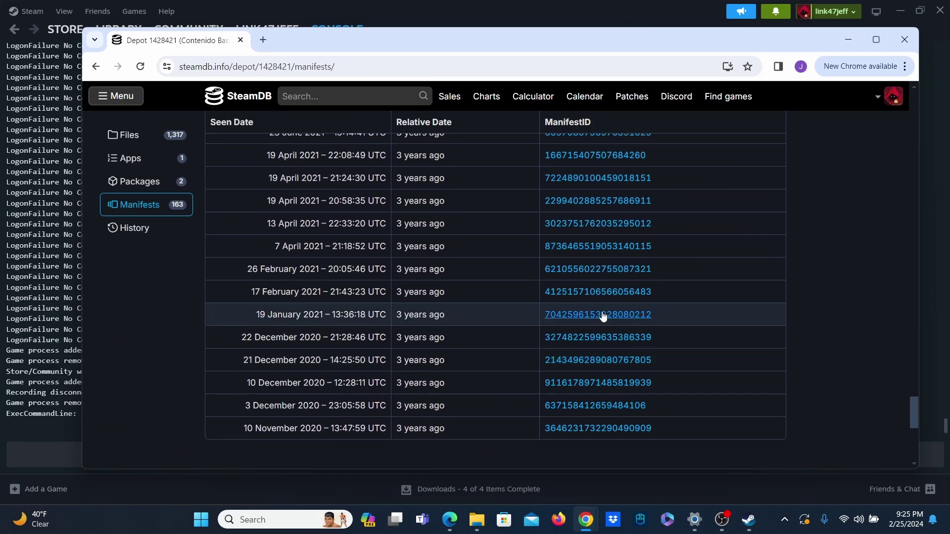
{"action": "scroll", "coordinate": [605, 313], "scroll_direction": "down", "scroll_amount": 3}
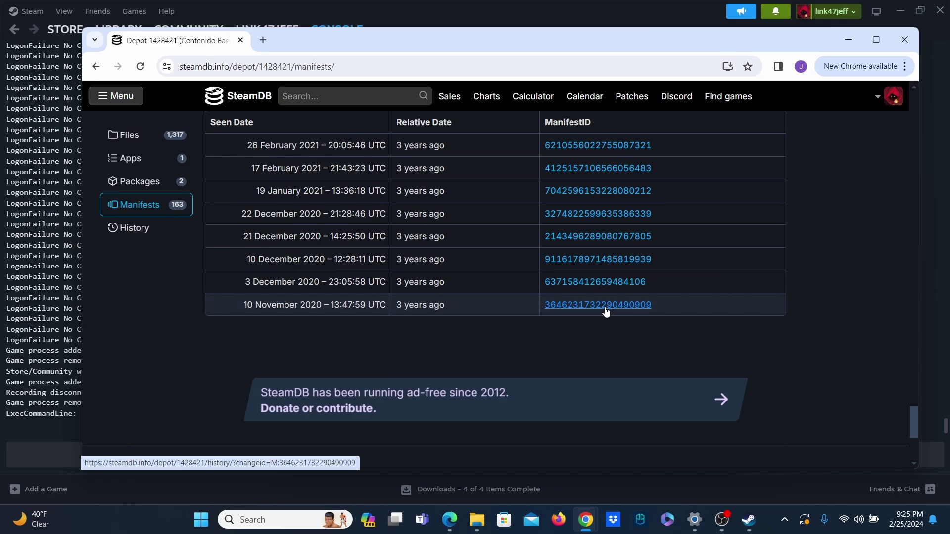
{"action": "scroll", "coordinate": [607, 311], "scroll_direction": "up", "scroll_amount": 10}
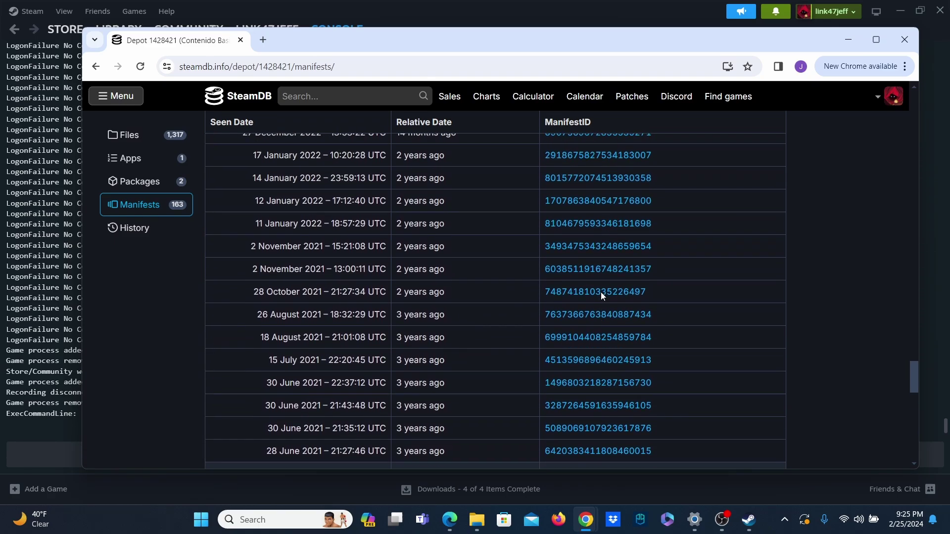
{"action": "scroll", "coordinate": [601, 292], "scroll_direction": "up", "scroll_amount": 1}
{"action": "scroll", "coordinate": [601, 292], "scroll_direction": "down", "scroll_amount": 3}
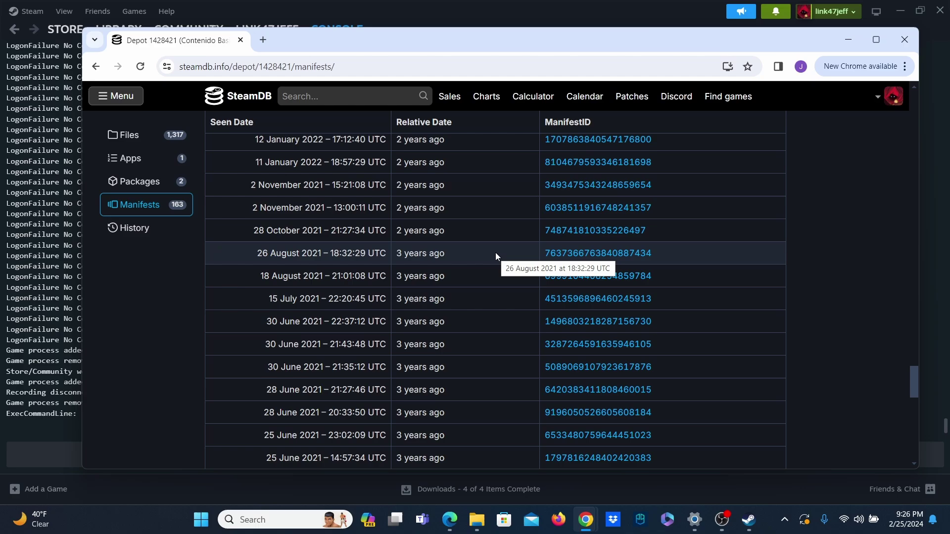
{"action": "left_click", "coordinate": [608, 254]}
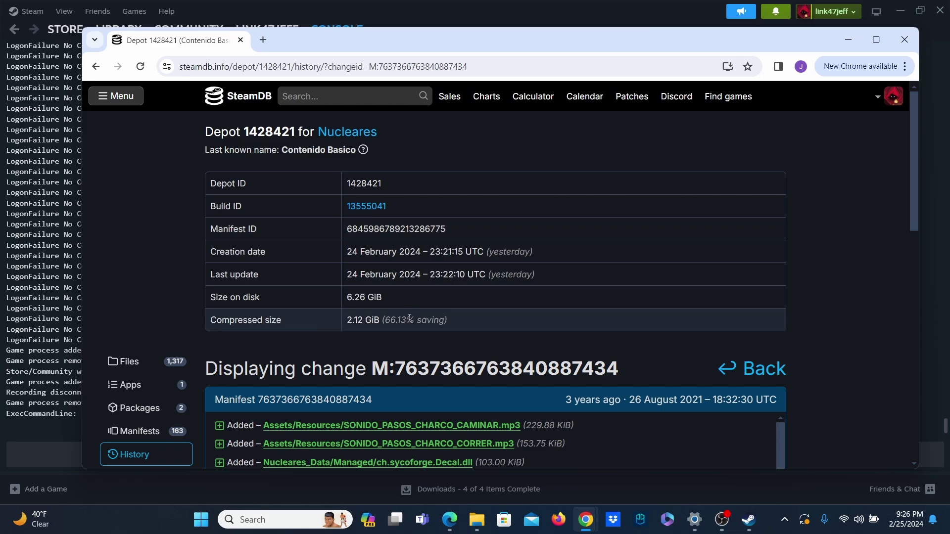
{"action": "left_click_drag", "start_coordinate": [401, 367], "coordinate": [617, 370]}
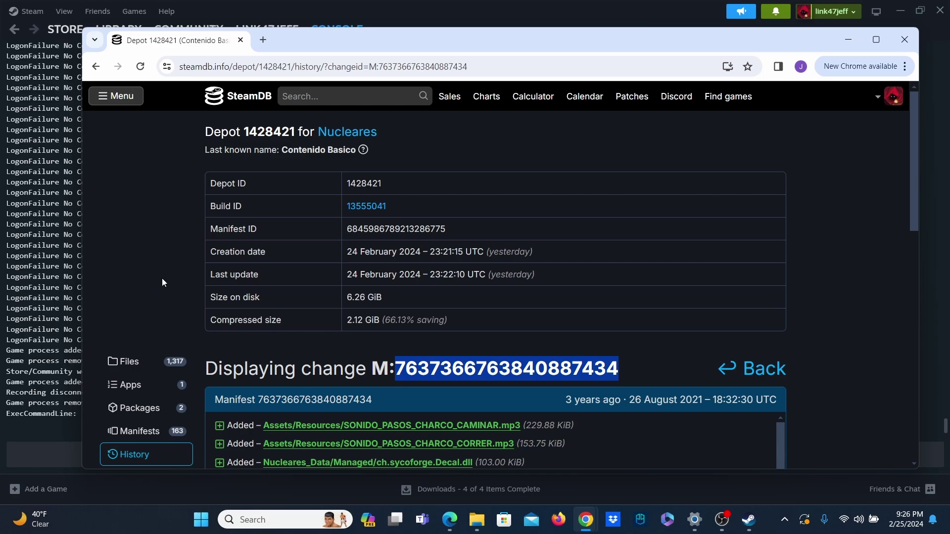
{"action": "left_click", "coordinate": [52, 359]}
{"action": "scroll", "coordinate": [203, 315], "scroll_direction": "up", "scroll_amount": 1}
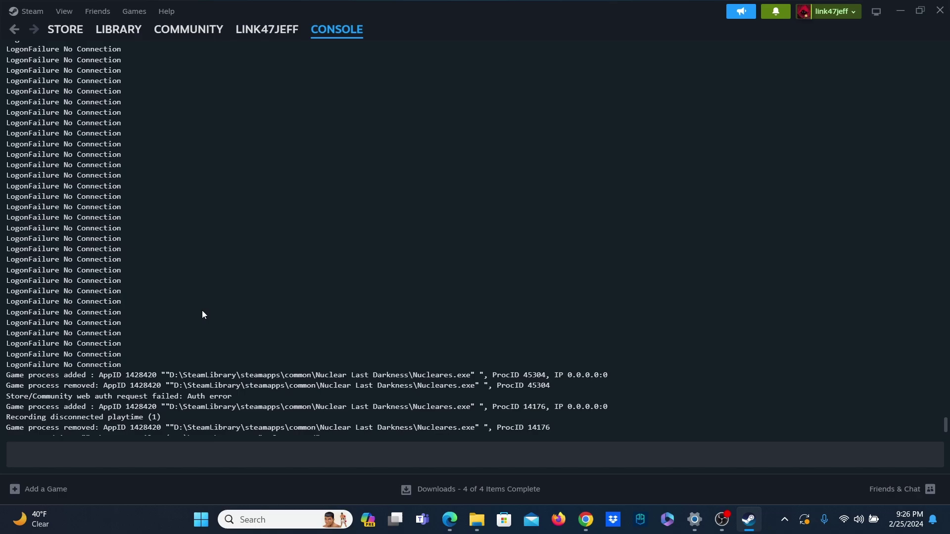
{"action": "left_click", "coordinate": [201, 449]}
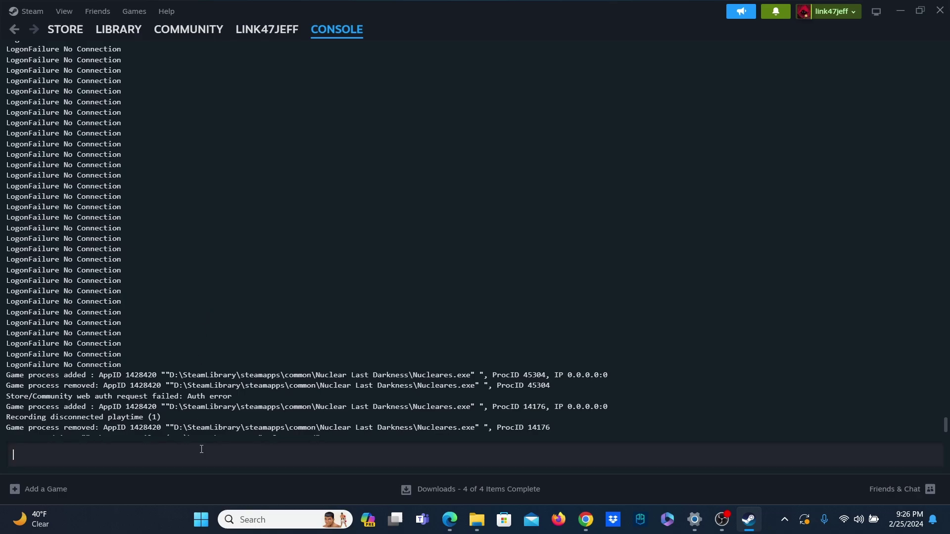
{"action": "key", "text": "ctrl+v"}
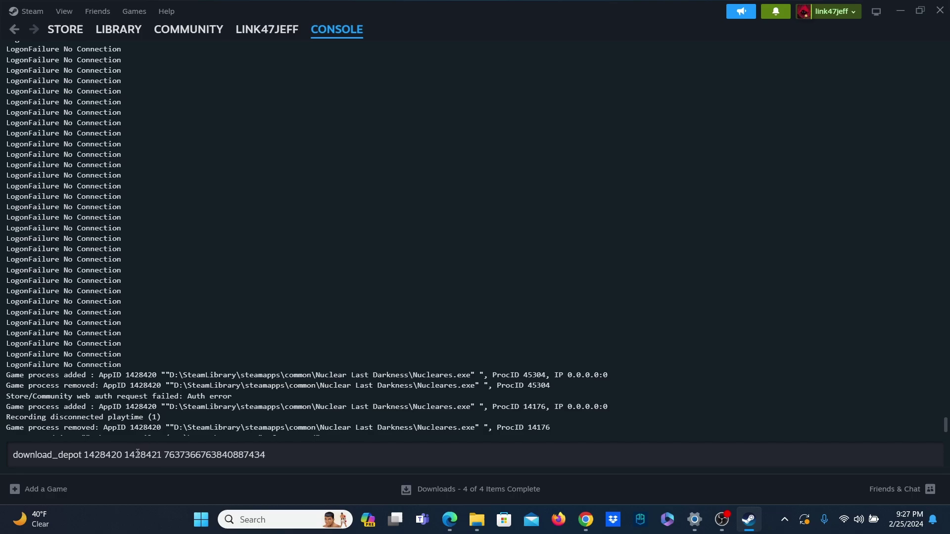
Step: Bring the SteamDB manifest change page to the front to check the manifest ID, and return to the Steam console
{"action": "left_click", "coordinate": [477, 518]}
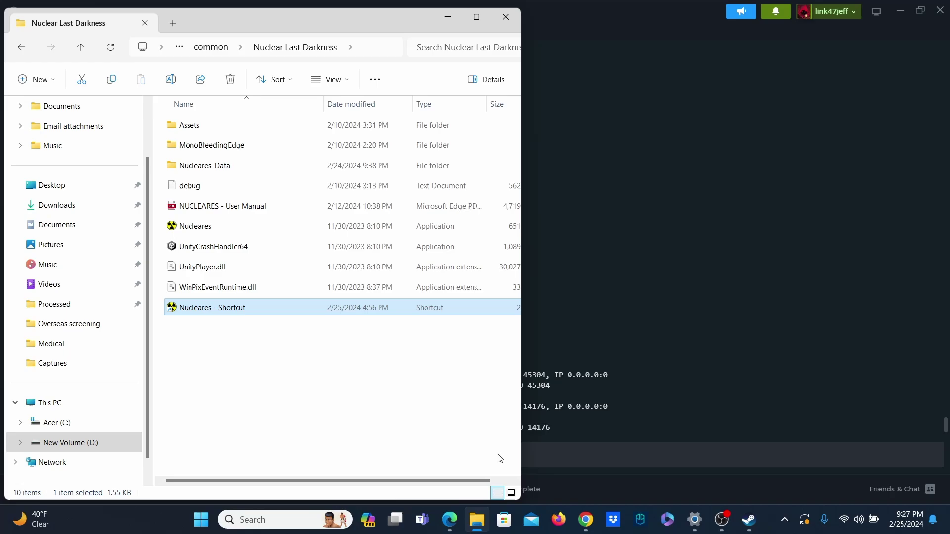
{"action": "left_click", "coordinate": [476, 519]}
{"action": "mouse_move", "coordinate": [586, 519]}
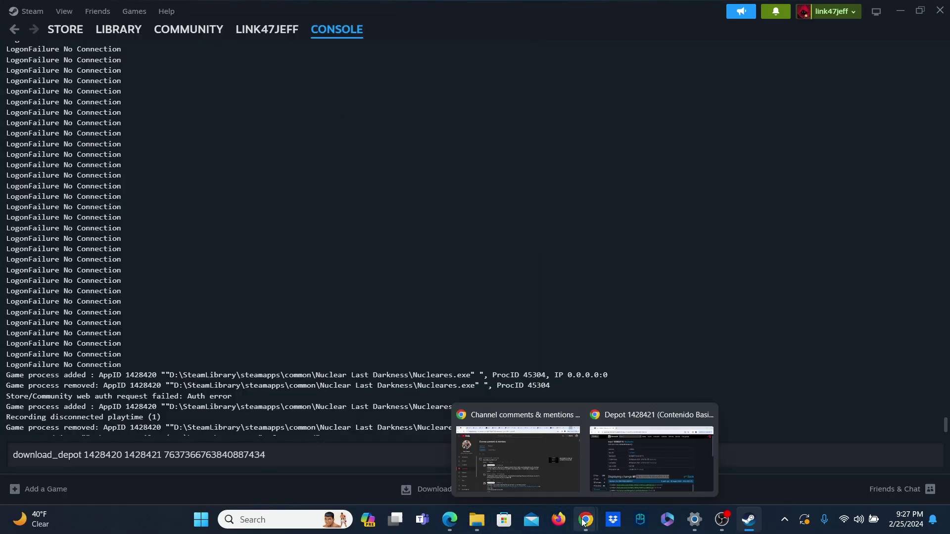
{"action": "left_click", "coordinate": [622, 458]}
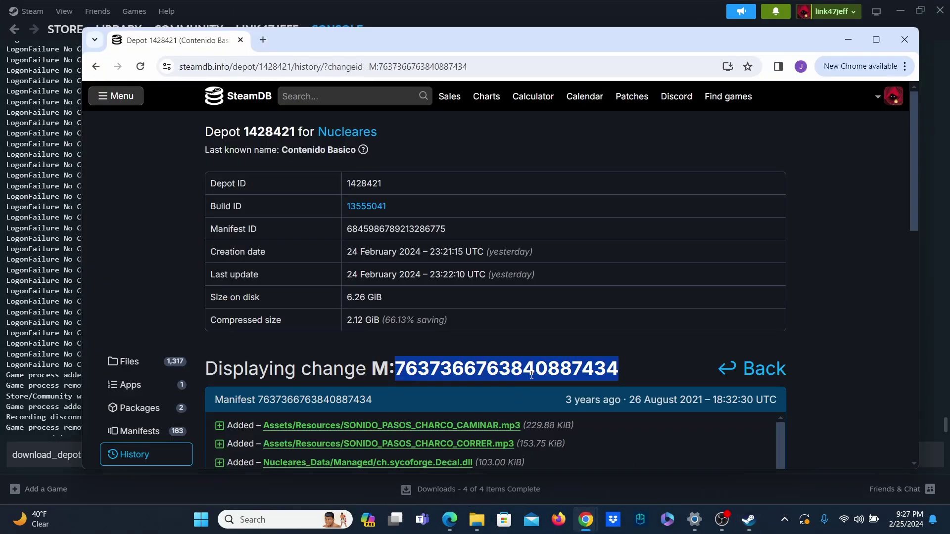
{"action": "left_click", "coordinate": [66, 333]}
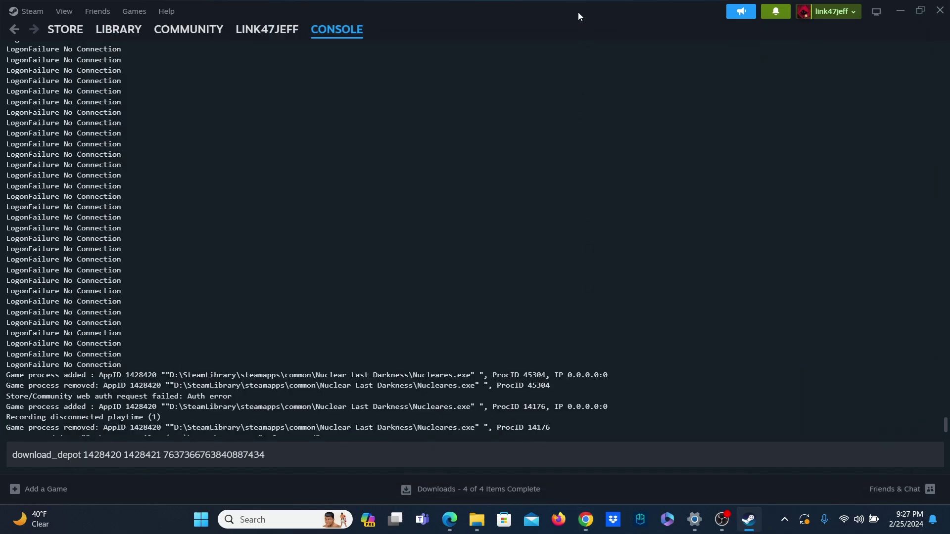
Step: Place the Steam console beside the SteamDB page to compare the manifest ID with the command, and restore the console to full size
{"action": "left_click_drag", "start_coordinate": [578, 12], "coordinate": [1, 74]}
{"action": "left_click", "coordinate": [738, 99]}
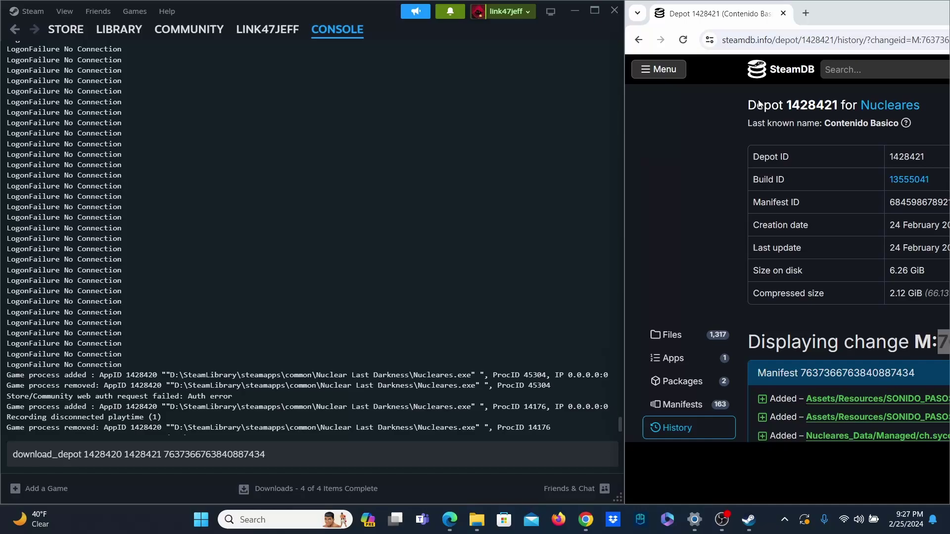
{"action": "scroll", "coordinate": [765, 354], "scroll_direction": "down", "scroll_amount": 4}
{"action": "scroll", "coordinate": [765, 353], "scroll_direction": "down", "scroll_amount": 2}
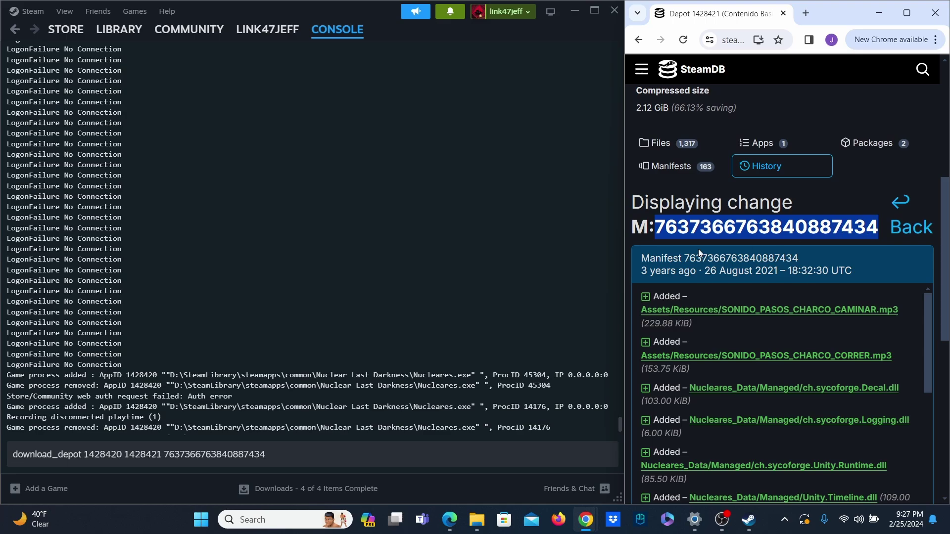
{"action": "left_click", "coordinate": [355, 283]}
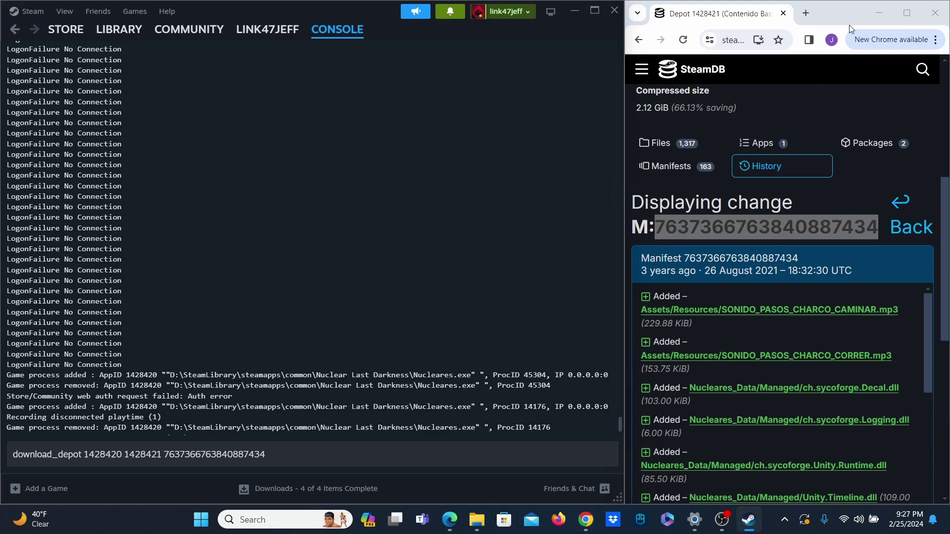
{"action": "left_click", "coordinate": [879, 12]}
{"action": "left_click", "coordinate": [595, 10]}
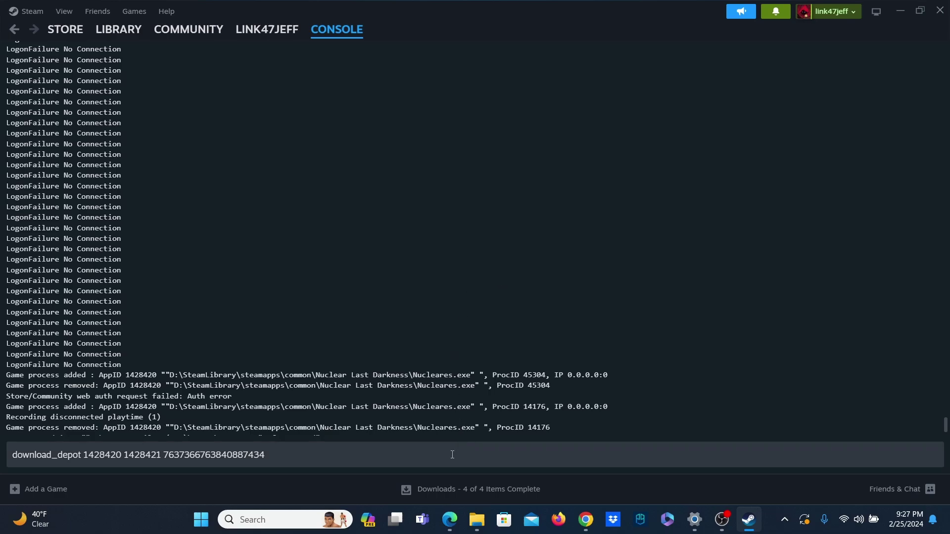
{"action": "scroll", "coordinate": [313, 358], "scroll_direction": "up", "scroll_amount": 10}
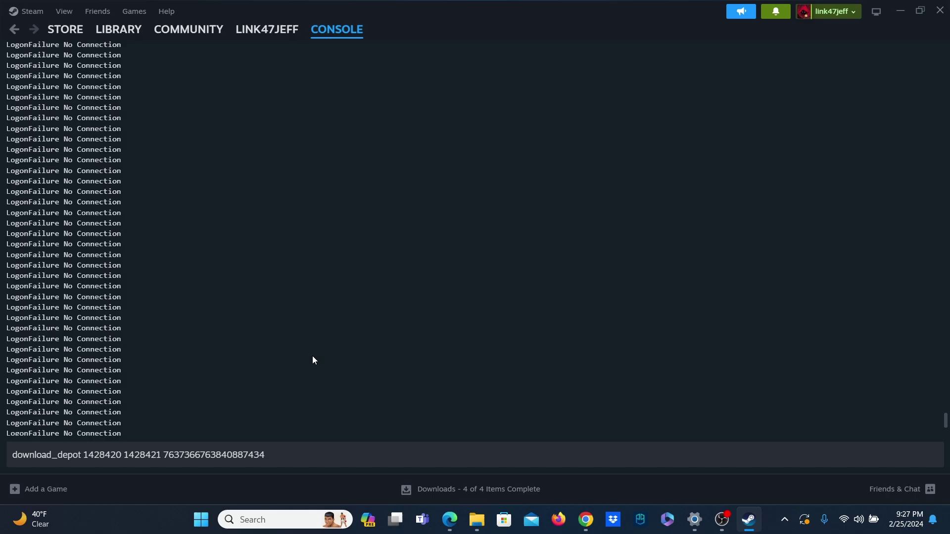
{"action": "scroll", "coordinate": [310, 352], "scroll_direction": "down", "scroll_amount": 3}
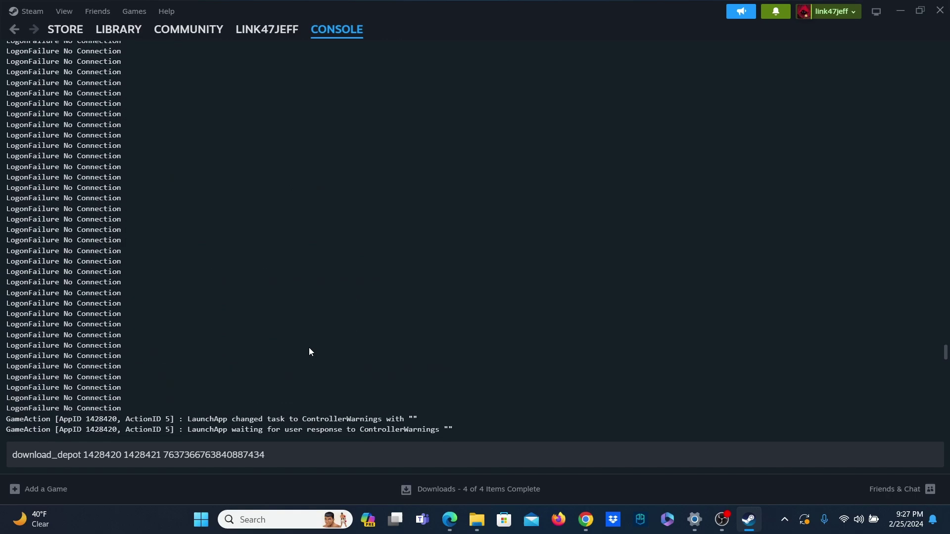
{"action": "scroll", "coordinate": [310, 352], "scroll_direction": "up", "scroll_amount": 3}
{"action": "scroll", "coordinate": [310, 351], "scroll_direction": "down", "scroll_amount": 6}
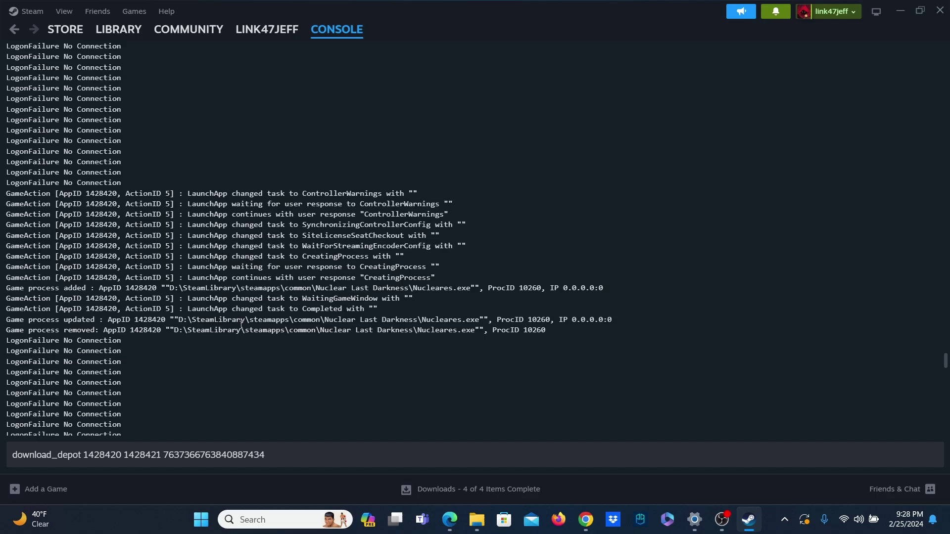
{"action": "scroll", "coordinate": [242, 325], "scroll_direction": "down", "scroll_amount": 10}
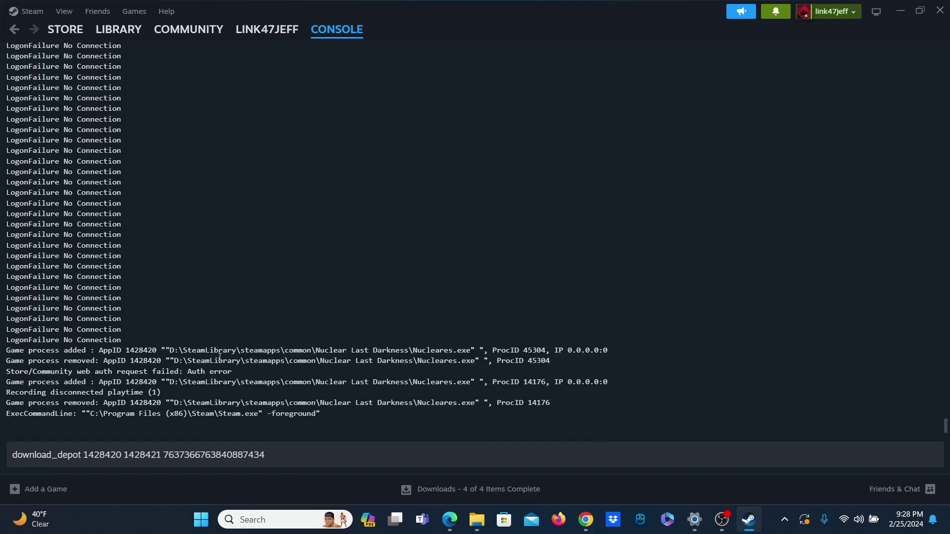
{"action": "scroll", "coordinate": [203, 370], "scroll_direction": "up", "scroll_amount": 10}
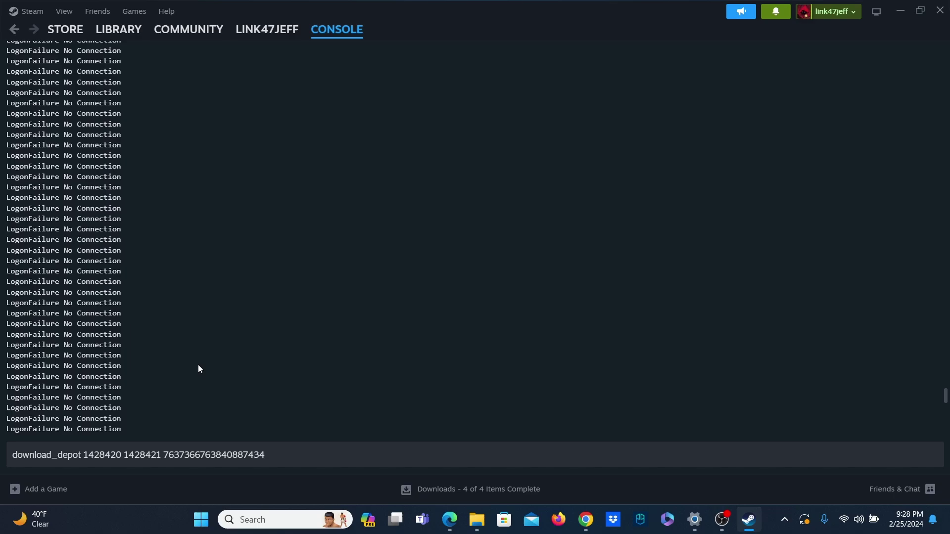
{"action": "scroll", "coordinate": [199, 367], "scroll_direction": "up", "scroll_amount": 5}
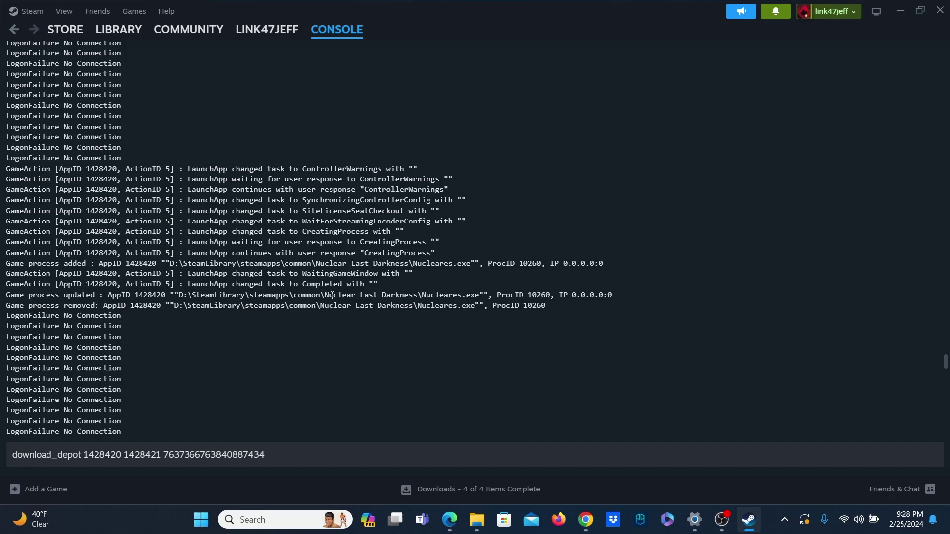
{"action": "scroll", "coordinate": [188, 301], "scroll_direction": "up", "scroll_amount": 5}
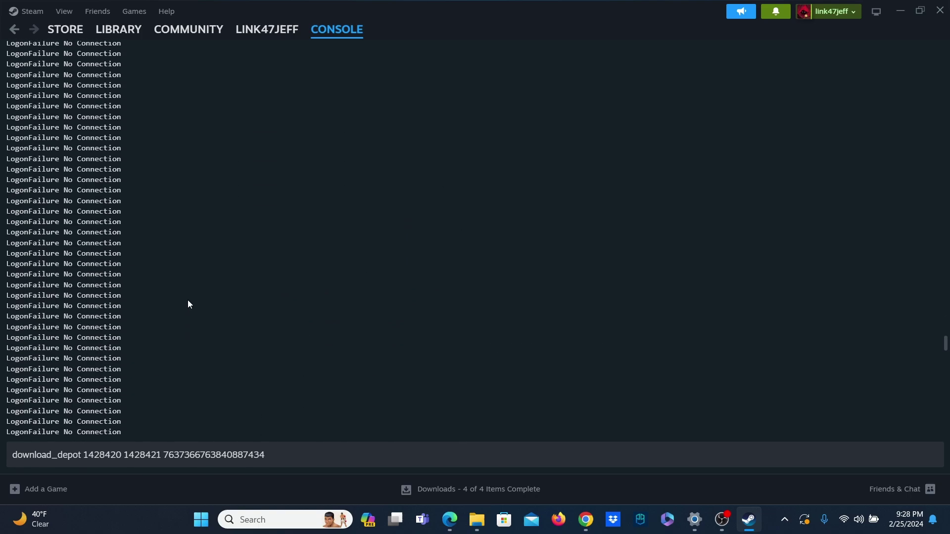
{"action": "scroll", "coordinate": [187, 304], "scroll_direction": "up", "scroll_amount": 10}
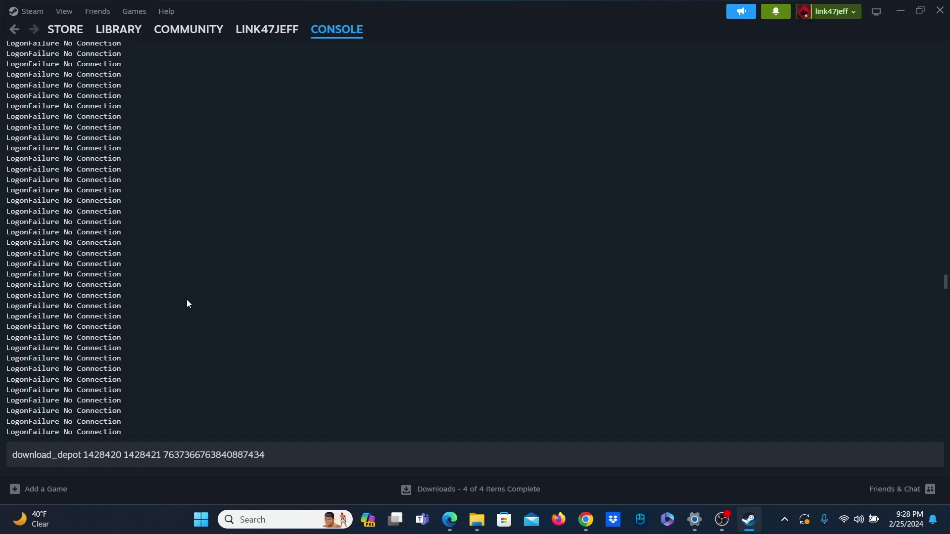
{"action": "scroll", "coordinate": [188, 301], "scroll_direction": "up", "scroll_amount": 10}
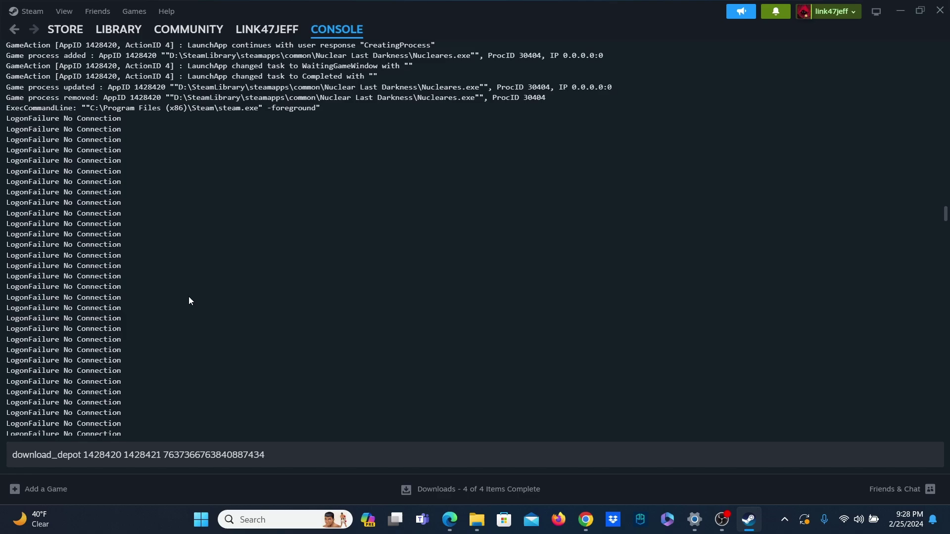
{"action": "scroll", "coordinate": [188, 301], "scroll_direction": "down", "scroll_amount": 5}
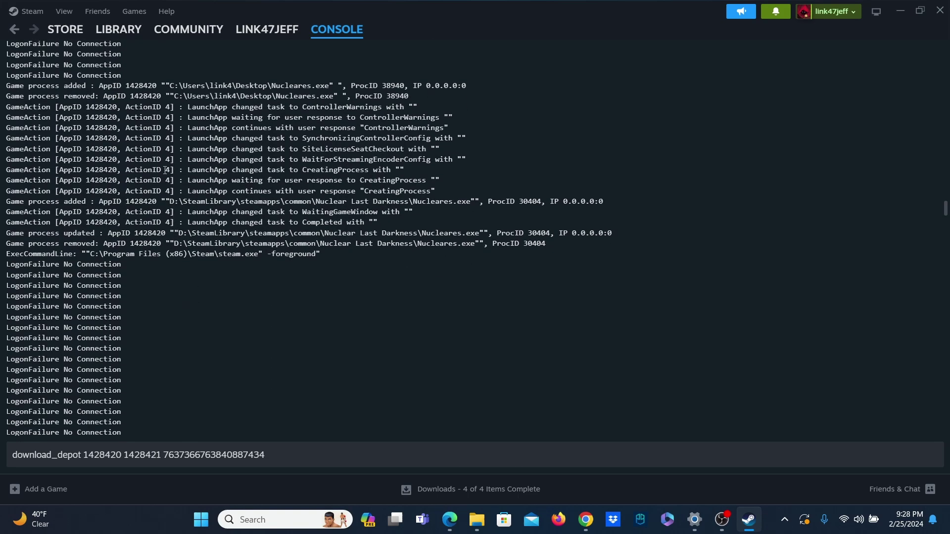
{"action": "scroll", "coordinate": [165, 170], "scroll_direction": "up", "scroll_amount": 1}
{"action": "scroll", "coordinate": [165, 170], "scroll_direction": "up", "scroll_amount": 4}
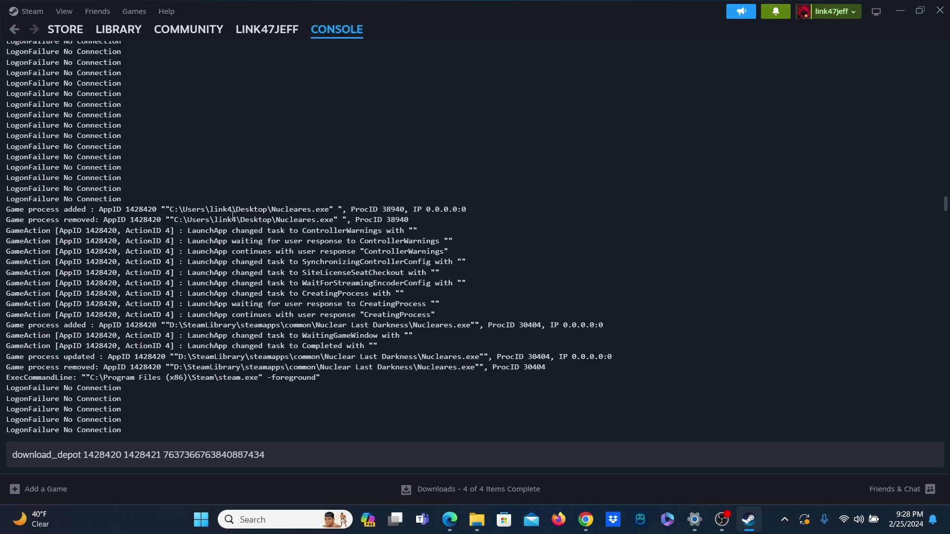
{"action": "scroll", "coordinate": [202, 216], "scroll_direction": "up", "scroll_amount": 5}
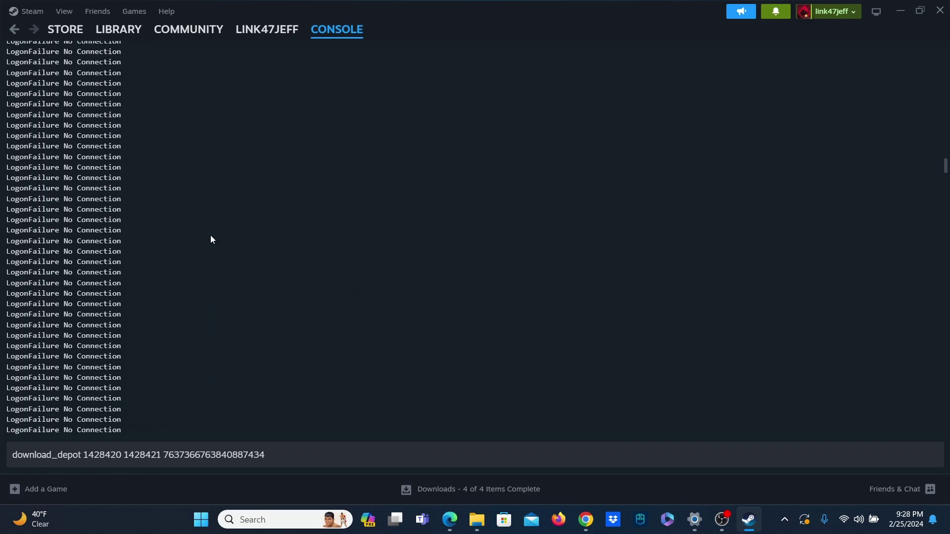
{"action": "scroll", "coordinate": [211, 239], "scroll_direction": "up", "scroll_amount": 10}
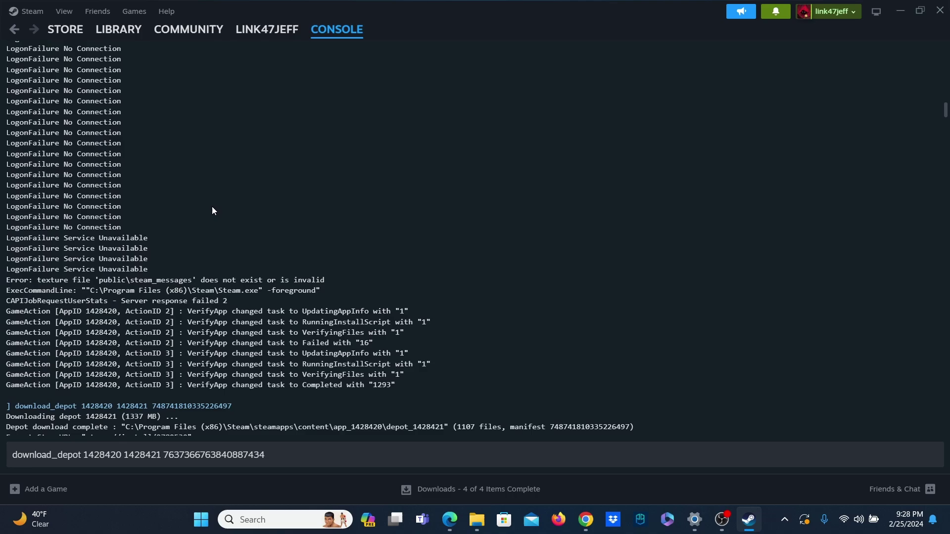
{"action": "scroll", "coordinate": [218, 210], "scroll_direction": "down", "scroll_amount": 5}
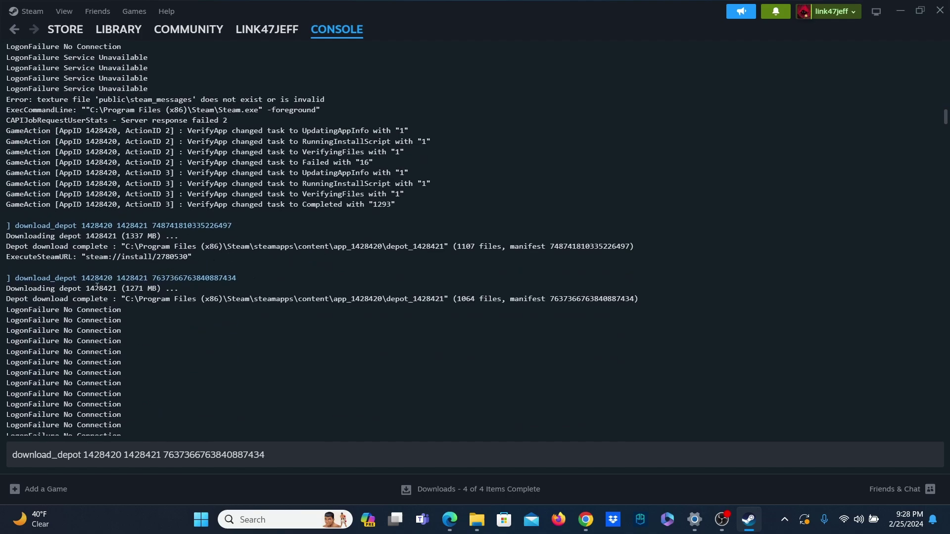
{"action": "left_click_drag", "start_coordinate": [6, 299], "coordinate": [108, 300]}
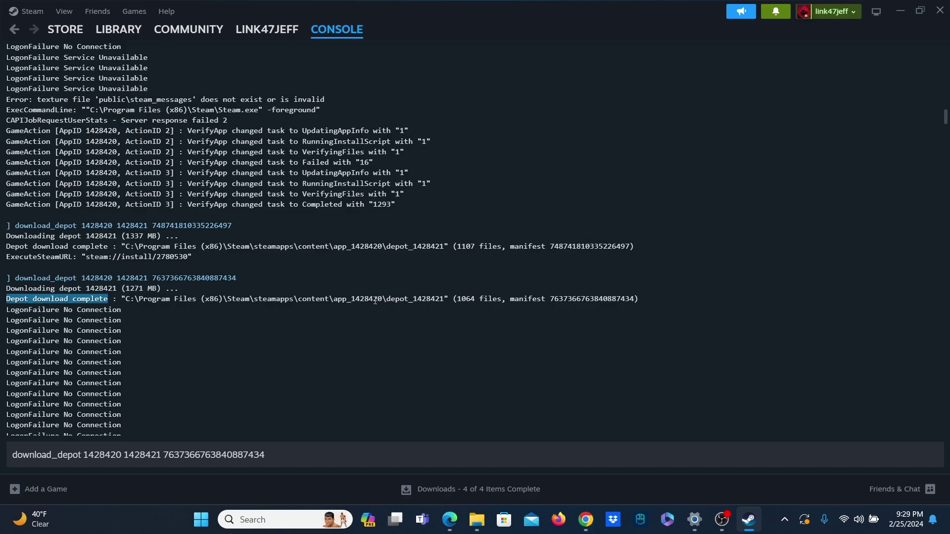
{"action": "left_click_drag", "start_coordinate": [551, 302], "coordinate": [635, 301]}
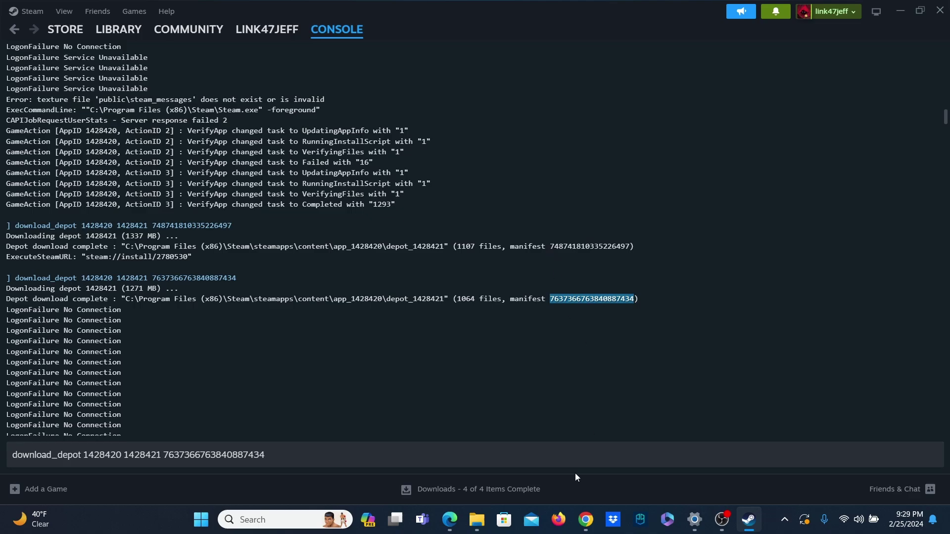
Step: Switch to the SteamDB page, enlarge it and return to the manifest list to compare the 26 August 2021 entry with the console log
{"action": "mouse_move", "coordinate": [589, 527]}
{"action": "left_click", "coordinate": [661, 454]}
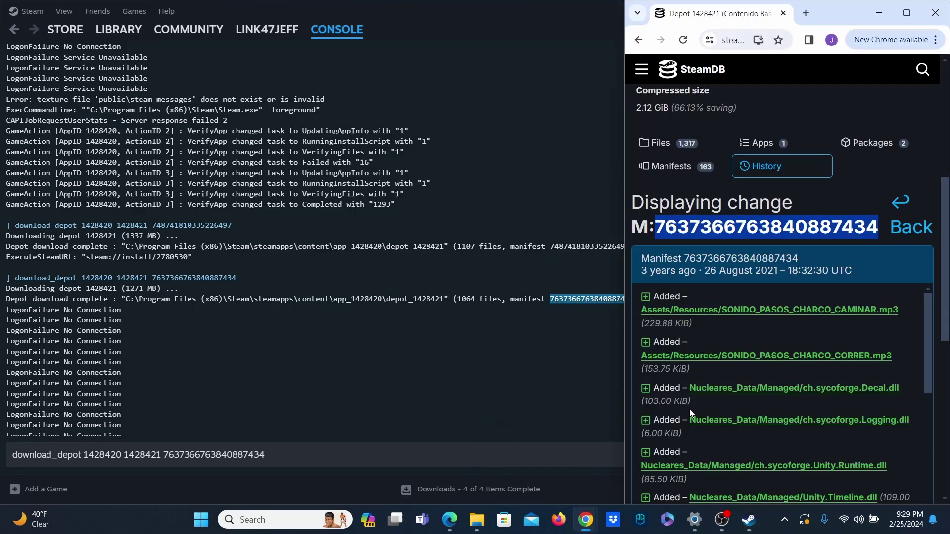
{"action": "left_click", "coordinate": [908, 13]}
{"action": "scroll", "coordinate": [263, 162], "scroll_direction": "up", "scroll_amount": 6}
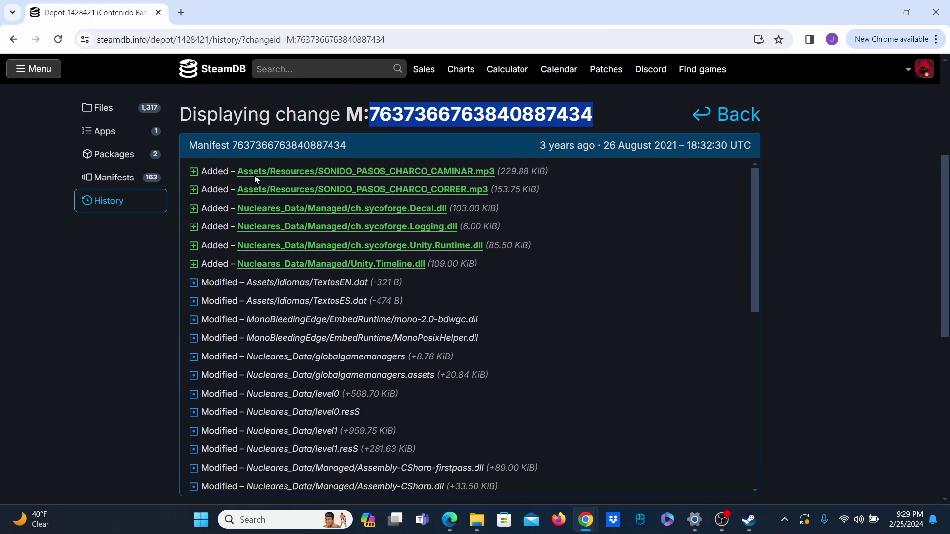
{"action": "key", "text": "alt+Left"}
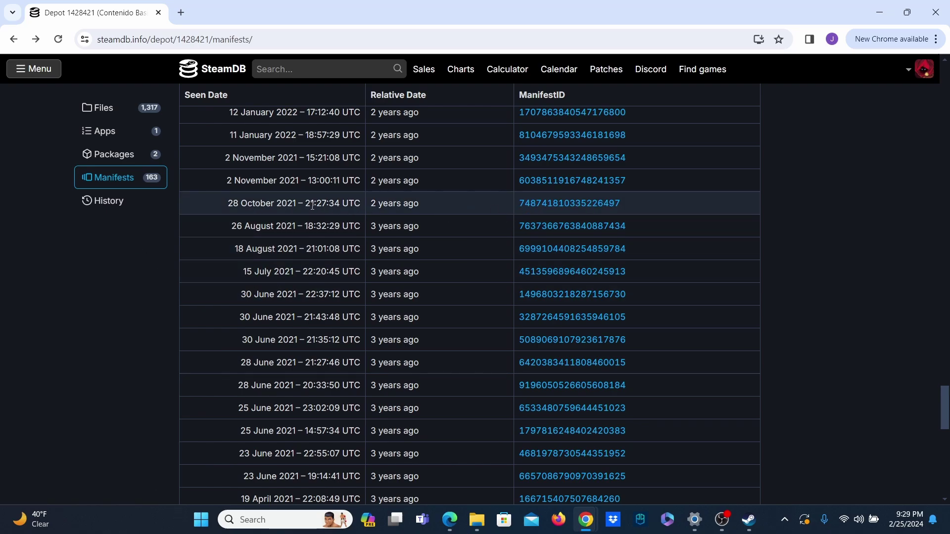
{"action": "scroll", "coordinate": [426, 206], "scroll_direction": "down", "scroll_amount": 1}
{"action": "scroll", "coordinate": [426, 206], "scroll_direction": "up", "scroll_amount": 1}
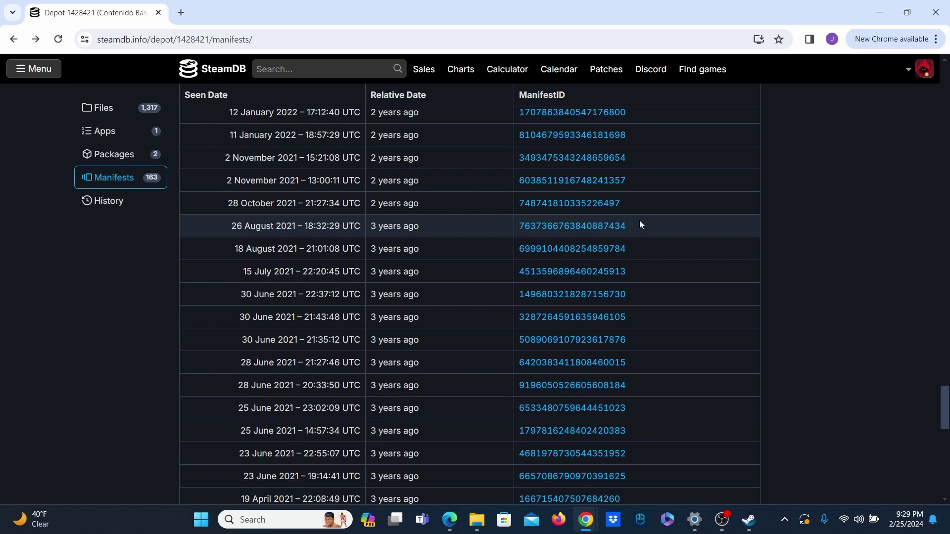
{"action": "left_click", "coordinate": [880, 11]}
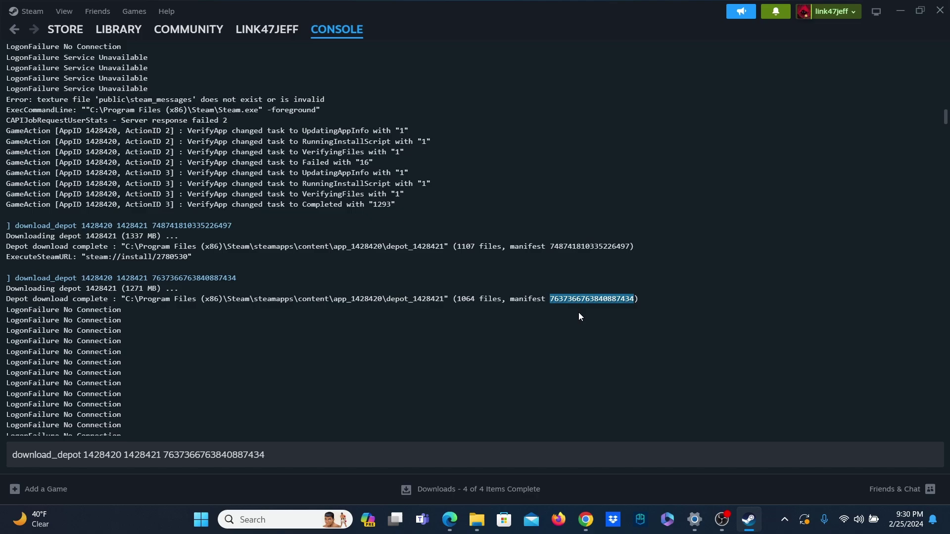
{"action": "mouse_move", "coordinate": [586, 520]}
{"action": "left_click", "coordinate": [619, 459]}
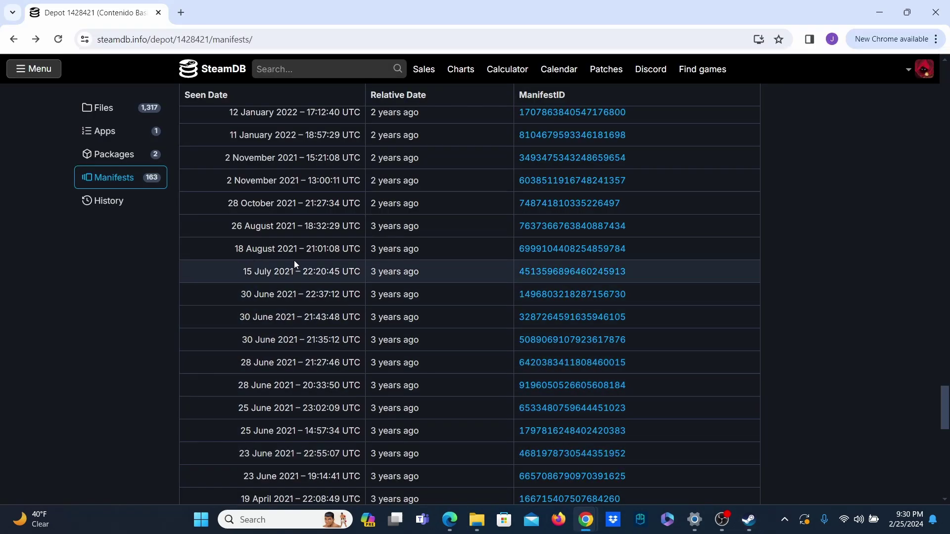
Step: Switch to File Explorer and open C:\Program Files (x86)\Steam\steamapps\content\app_1428420\depot_1428421 in a maximized window
{"action": "left_click", "coordinate": [476, 525]}
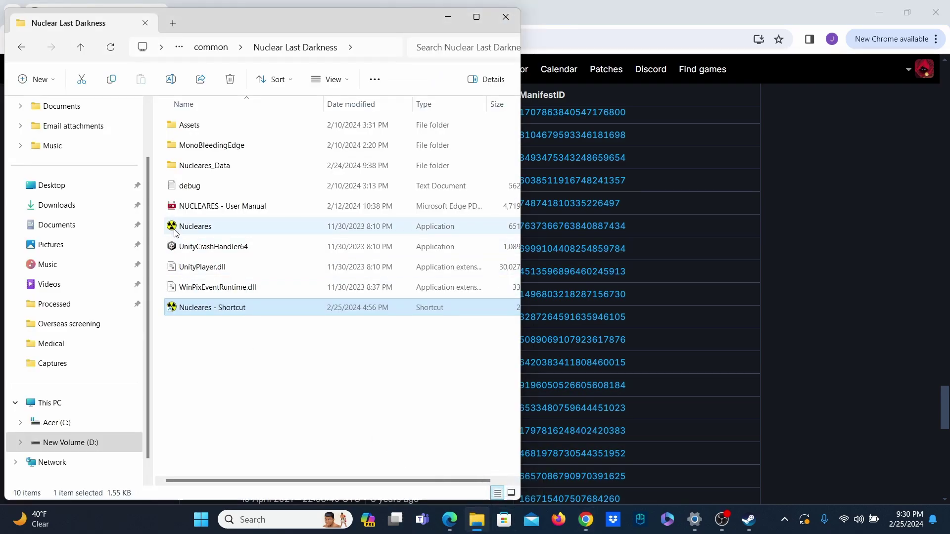
{"action": "left_click", "coordinate": [67, 426]}
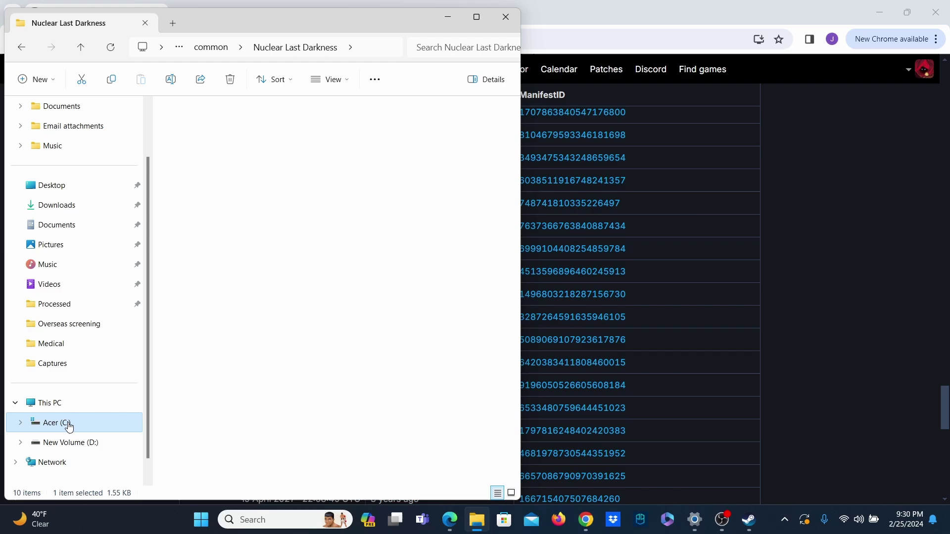
{"action": "left_click", "coordinate": [230, 270]}
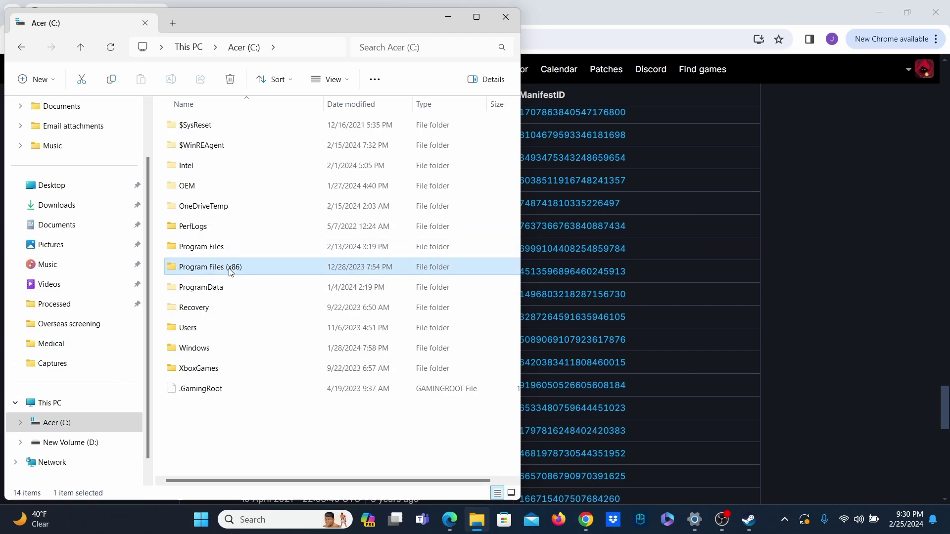
{"action": "double_click", "coordinate": [230, 271]}
{"action": "scroll", "coordinate": [224, 261], "scroll_direction": "down", "scroll_amount": 5}
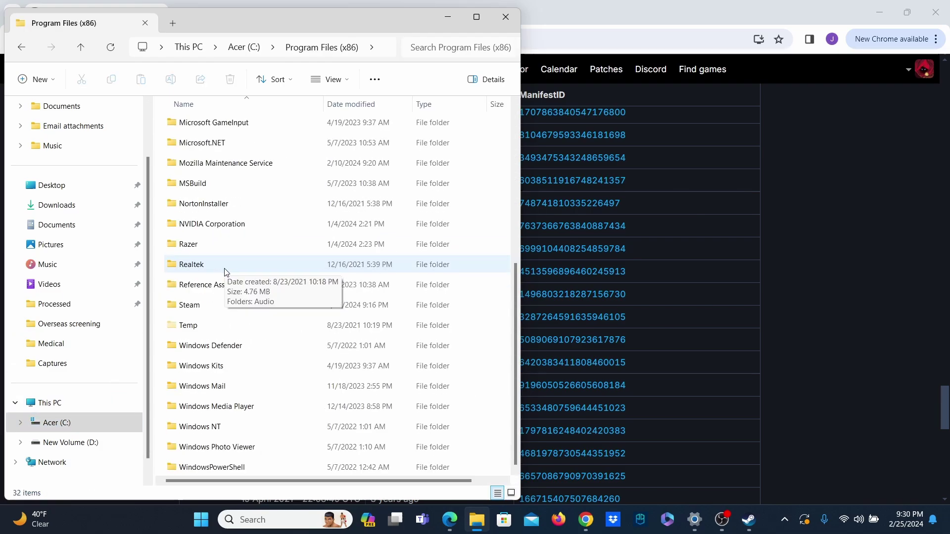
{"action": "double_click", "coordinate": [191, 307]}
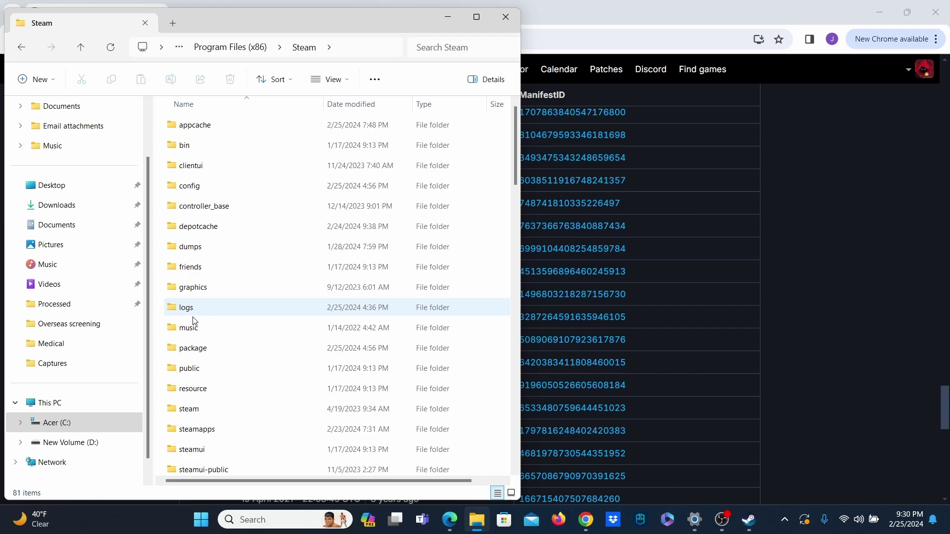
{"action": "double_click", "coordinate": [214, 428]}
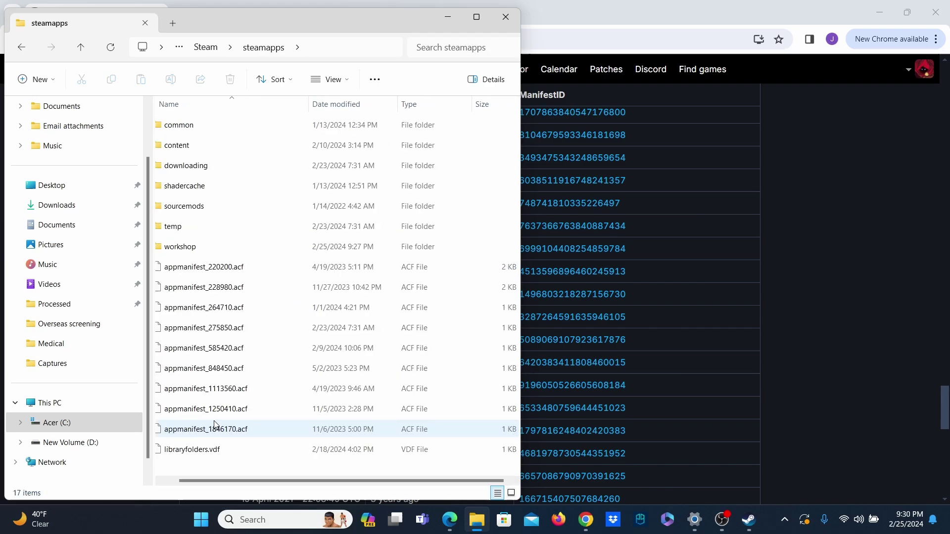
{"action": "double_click", "coordinate": [186, 146]}
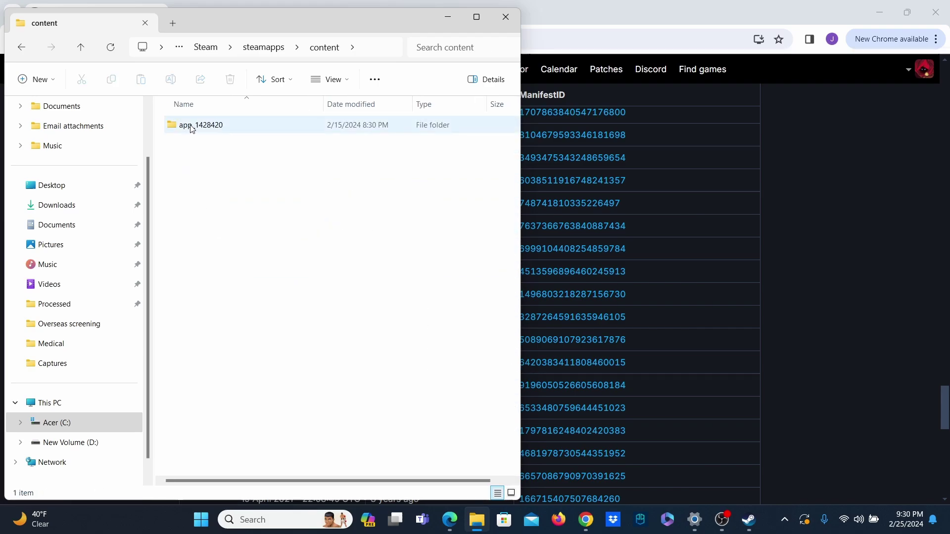
{"action": "double_click", "coordinate": [192, 128]}
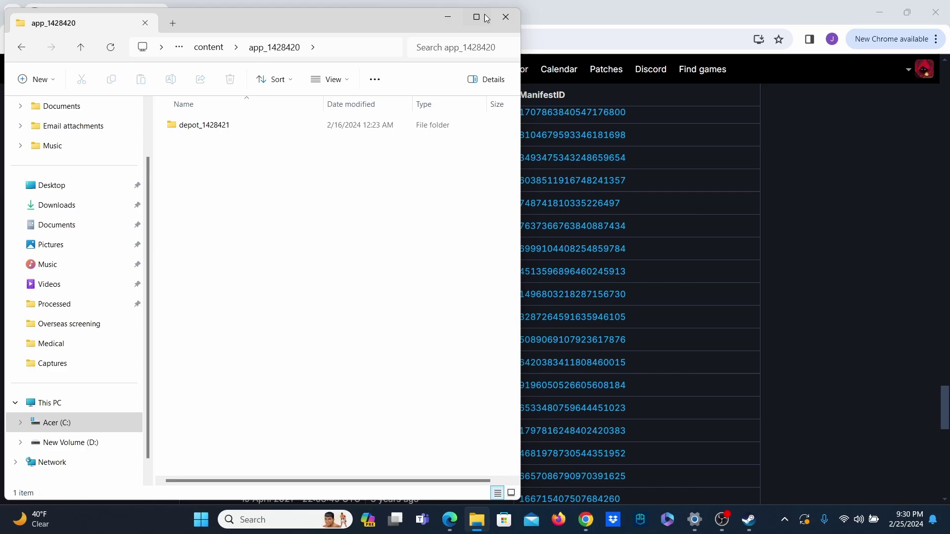
{"action": "left_click", "coordinate": [486, 18]}
{"action": "double_click", "coordinate": [199, 119]}
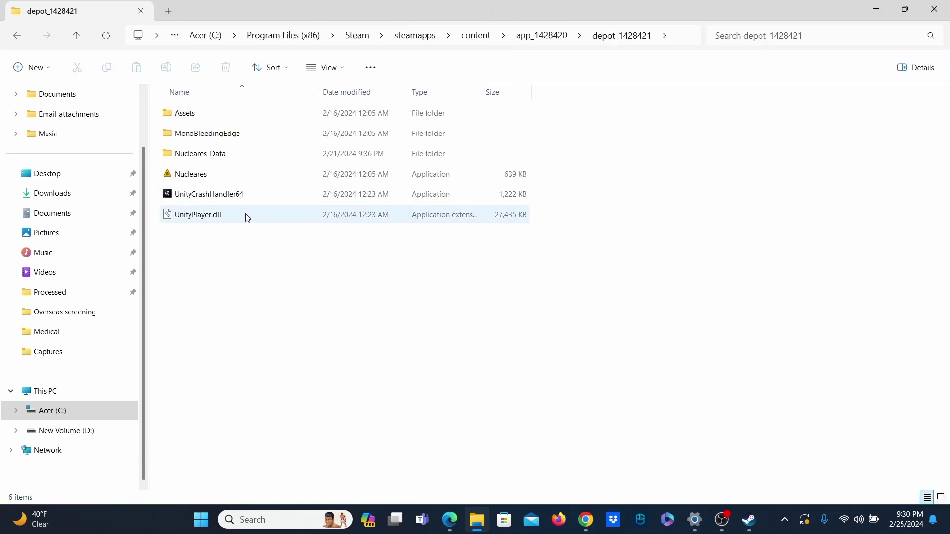
Step: Run the Nucleares application from the depot folder and test a new game before returning to the game menu
{"action": "double_click", "coordinate": [178, 180]}
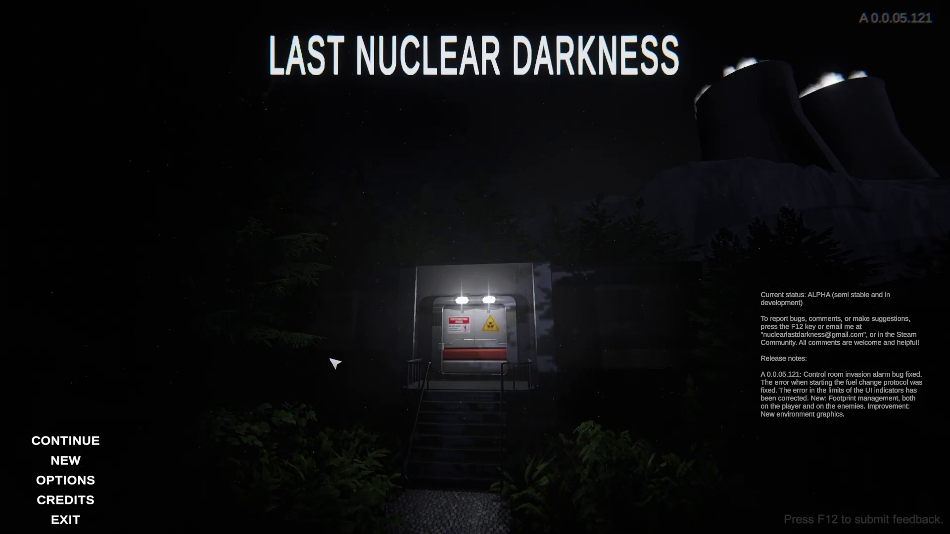
{"action": "left_click", "coordinate": [75, 463]}
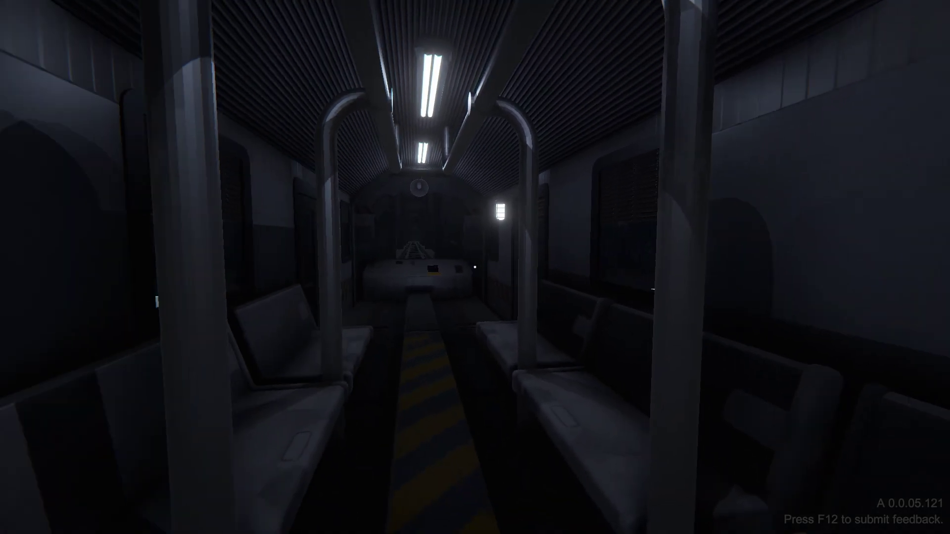
{"action": "key", "text": "Escape"}
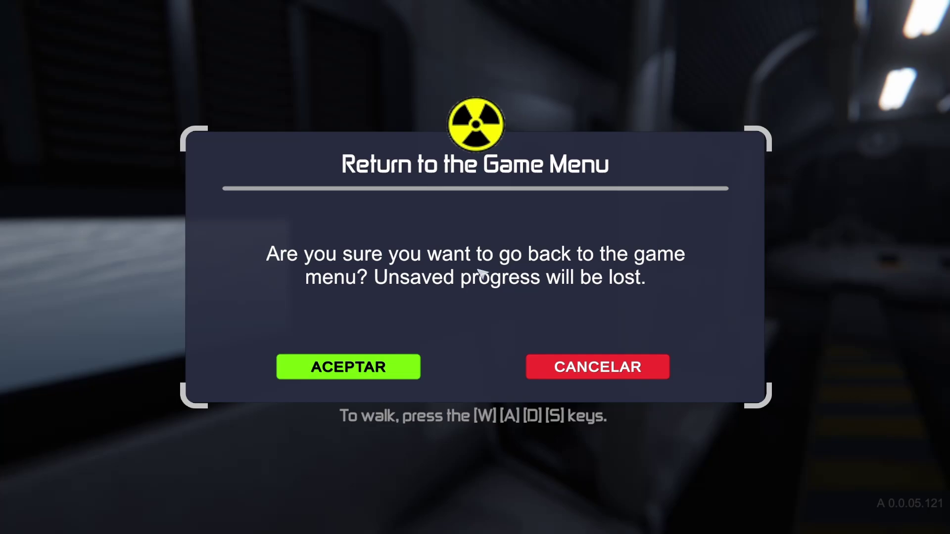
{"action": "left_click", "coordinate": [369, 373]}
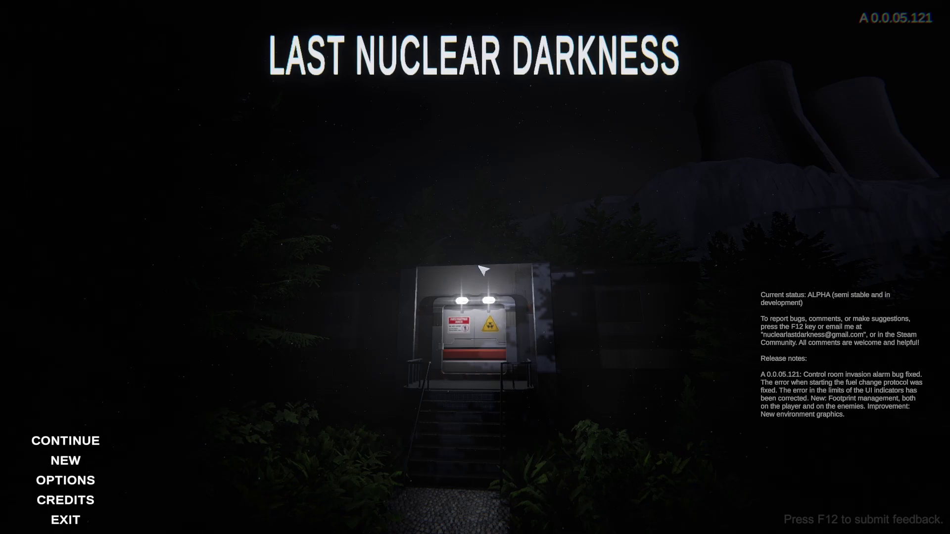
Step: Exit the game and open the installed version's folder at D:\SteamLibrary\steamapps\common\Nuclear Last Darkness
{"action": "left_click", "coordinate": [74, 522]}
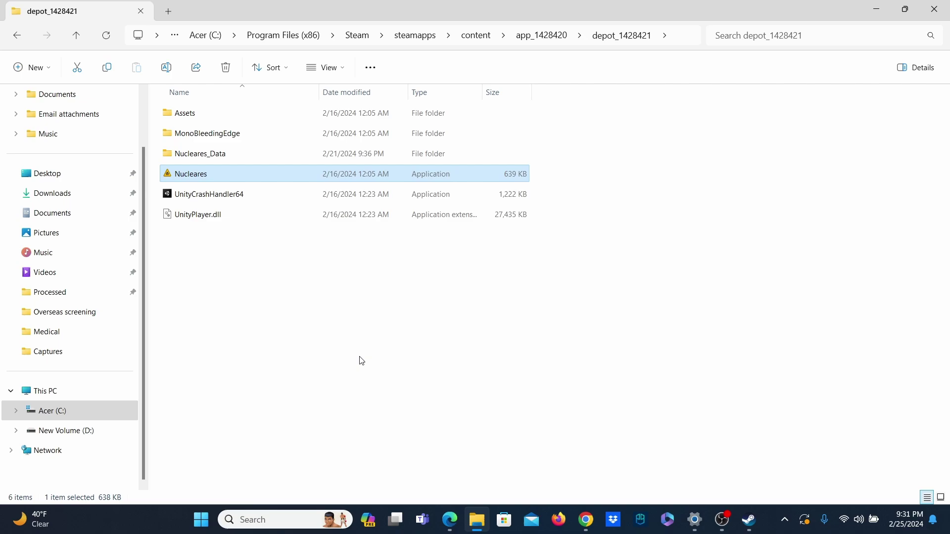
{"action": "left_click", "coordinate": [75, 431]}
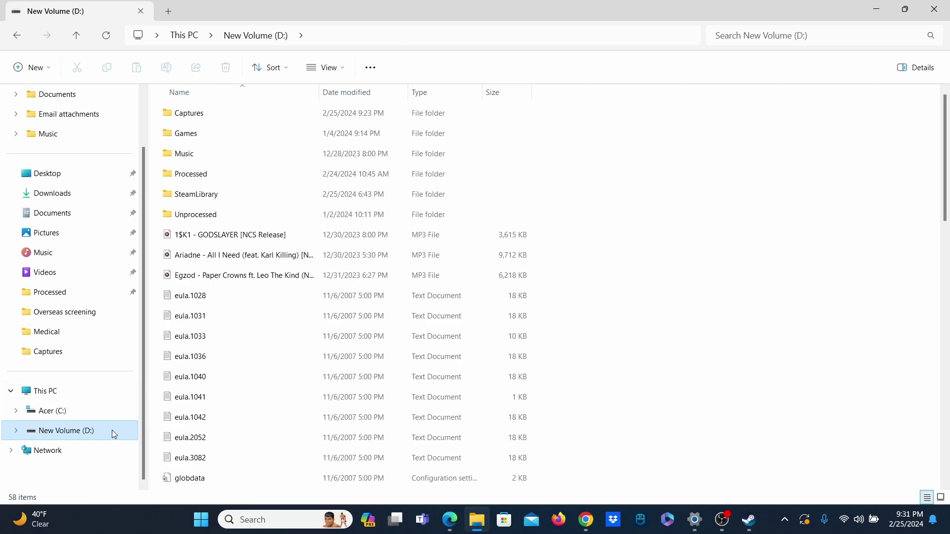
{"action": "double_click", "coordinate": [195, 194]}
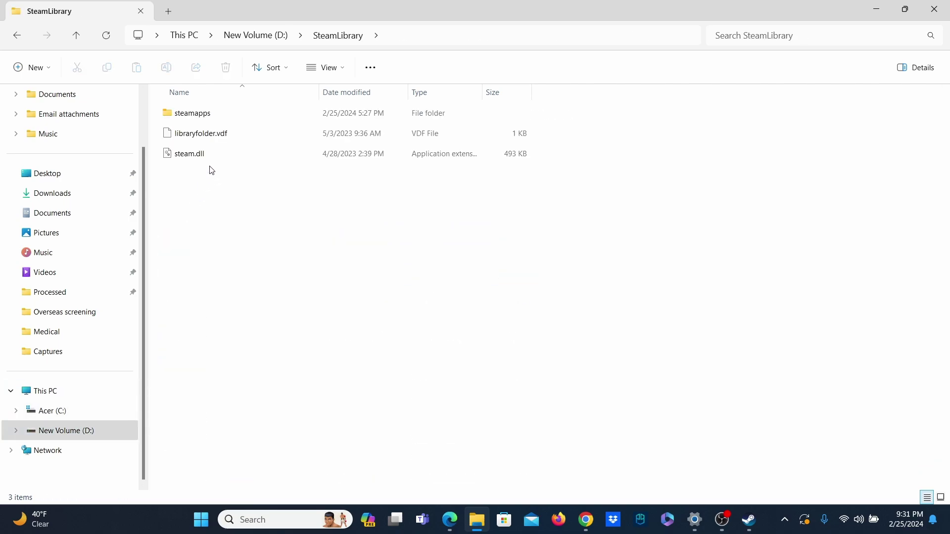
{"action": "double_click", "coordinate": [192, 114]}
{"action": "left_click", "coordinate": [193, 116]}
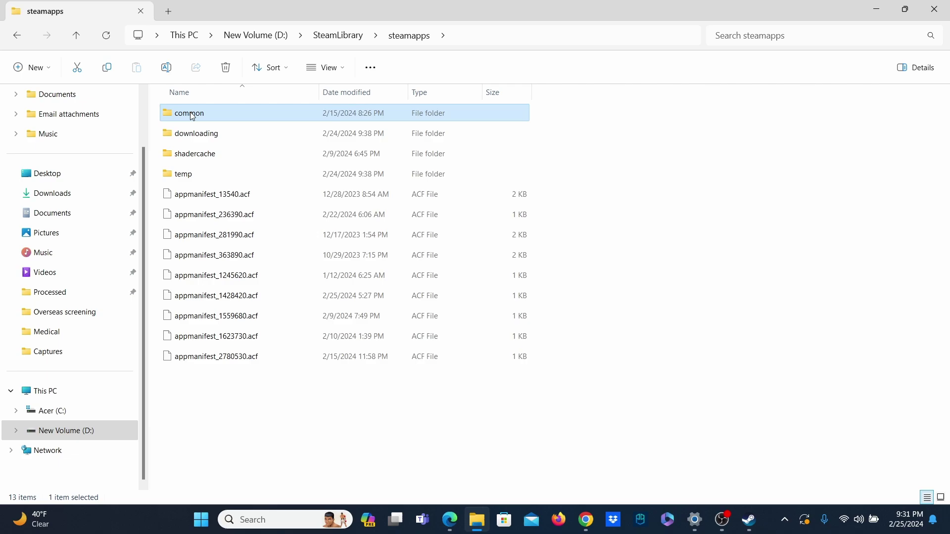
{"action": "double_click", "coordinate": [192, 115]}
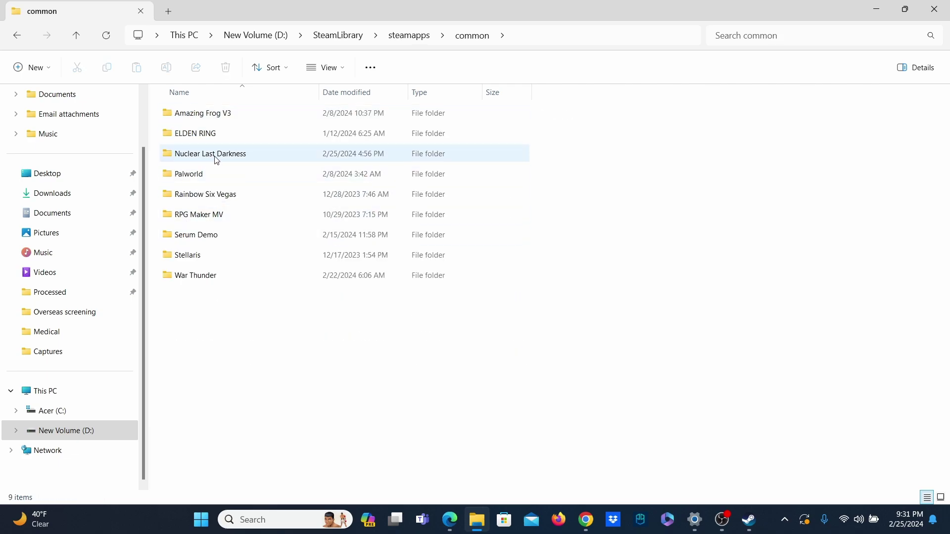
{"action": "double_click", "coordinate": [229, 156]}
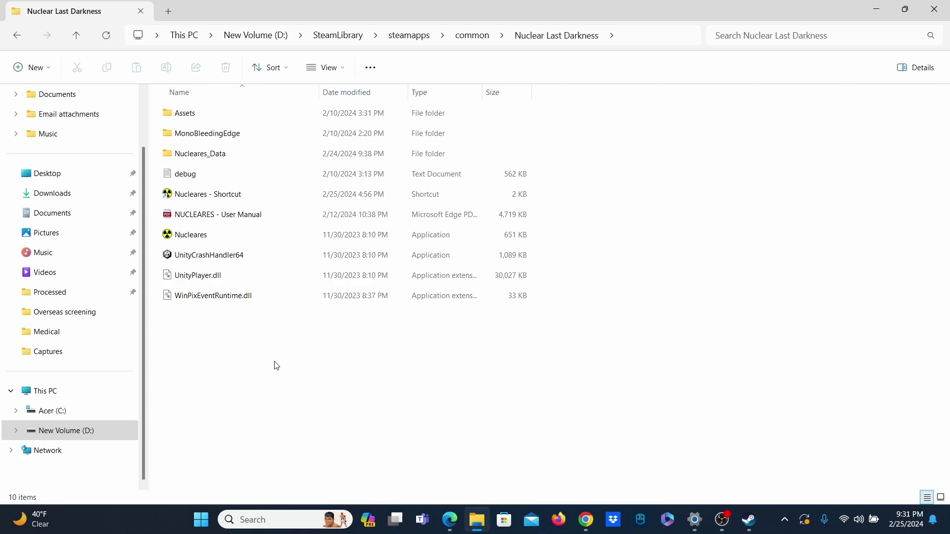
Step: Delete the Nucleares - Shortcut file from the game folder and open the Assets\Resources subfolder
{"action": "right_click", "coordinate": [212, 198]}
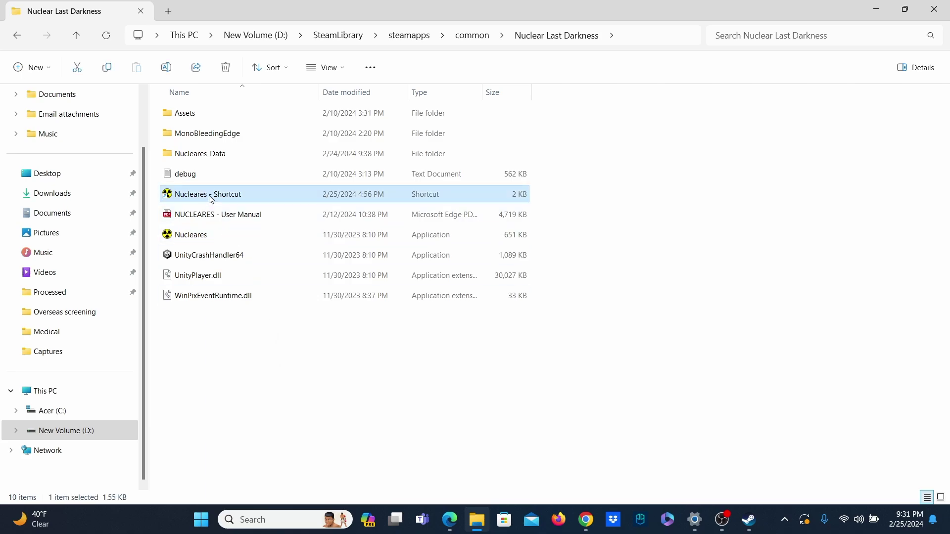
{"action": "left_click", "coordinate": [322, 183]}
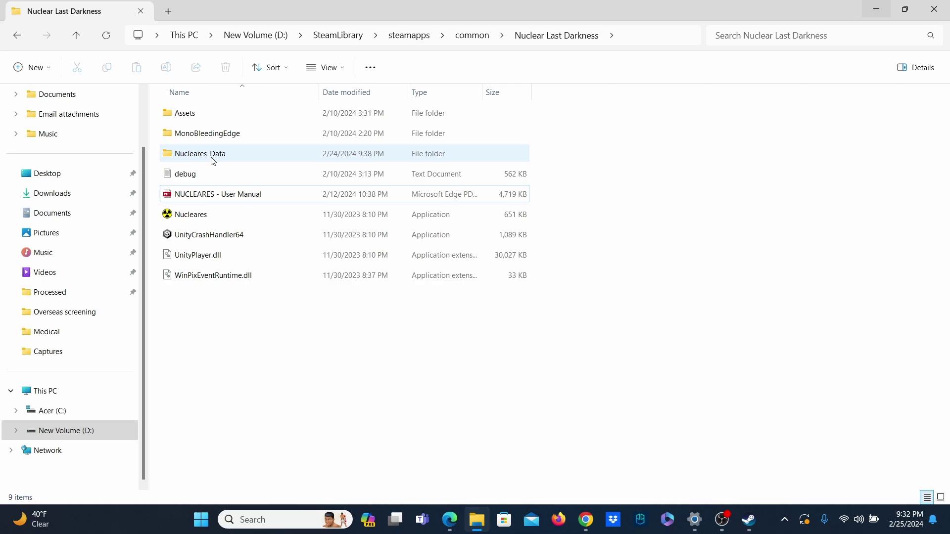
{"action": "left_click", "coordinate": [193, 118]}
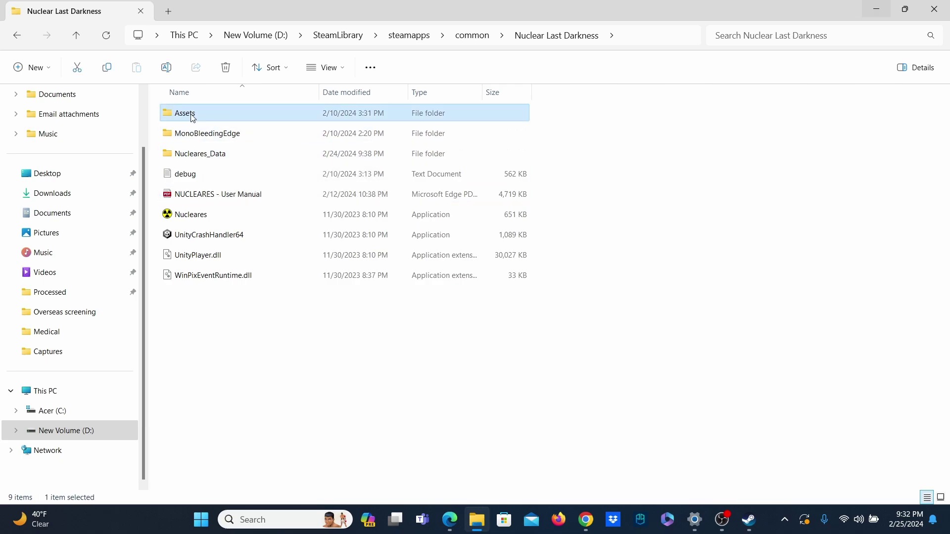
{"action": "double_click", "coordinate": [193, 117]}
{"action": "left_click", "coordinate": [189, 137]}
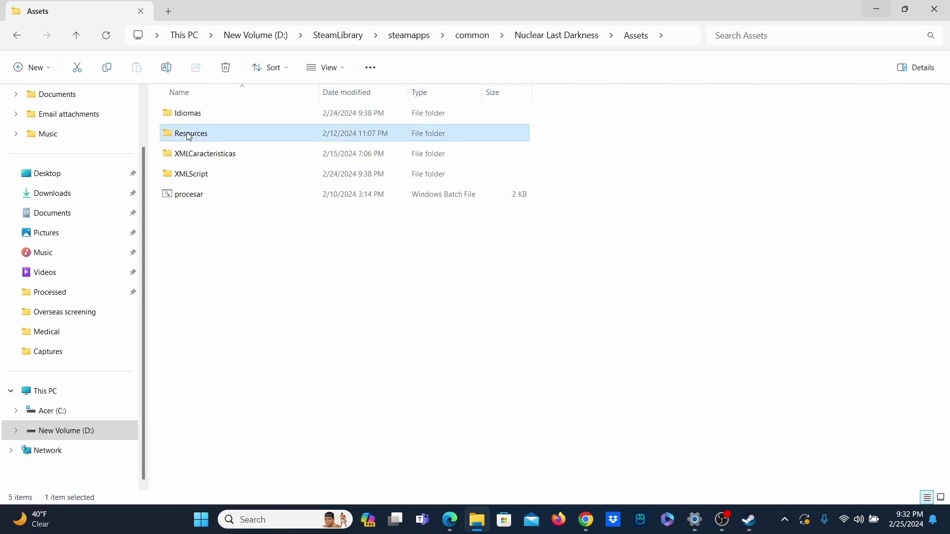
{"action": "double_click", "coordinate": [190, 136]}
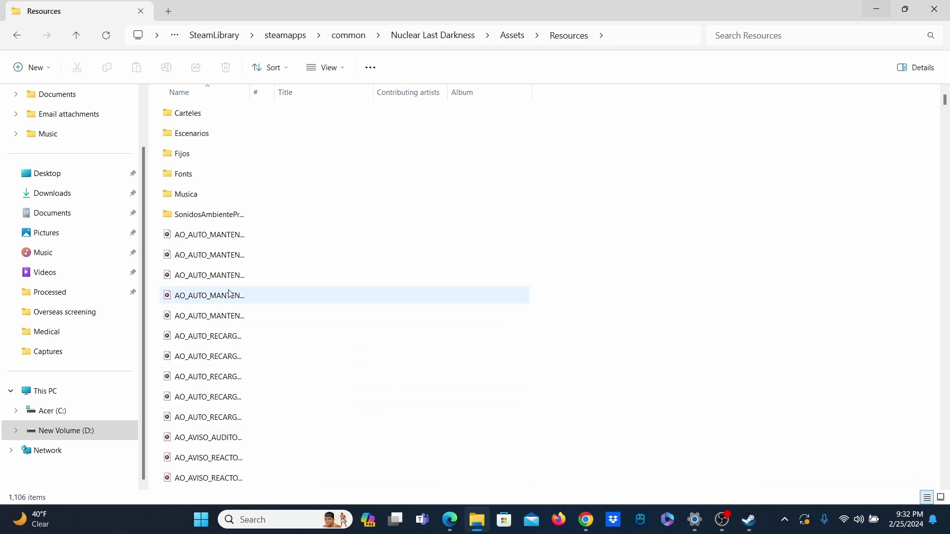
Step: Look through the installed version's Resources files, widening the Name column to read the full file names
{"action": "scroll", "coordinate": [240, 277], "scroll_direction": "down", "scroll_amount": 3}
{"action": "scroll", "coordinate": [240, 277], "scroll_direction": "down", "scroll_amount": 15}
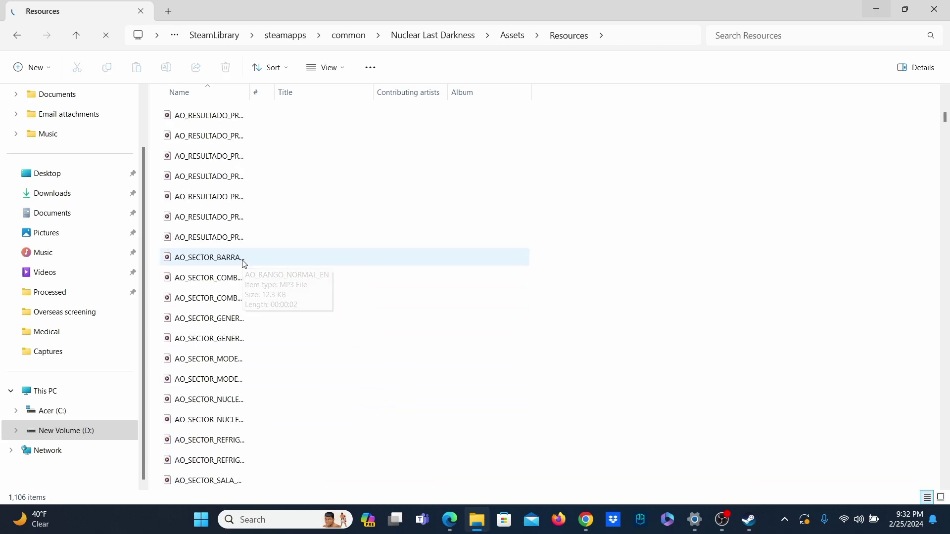
{"action": "scroll", "coordinate": [245, 262], "scroll_direction": "down", "scroll_amount": 10}
{"action": "scroll", "coordinate": [245, 259], "scroll_direction": "up", "scroll_amount": 3}
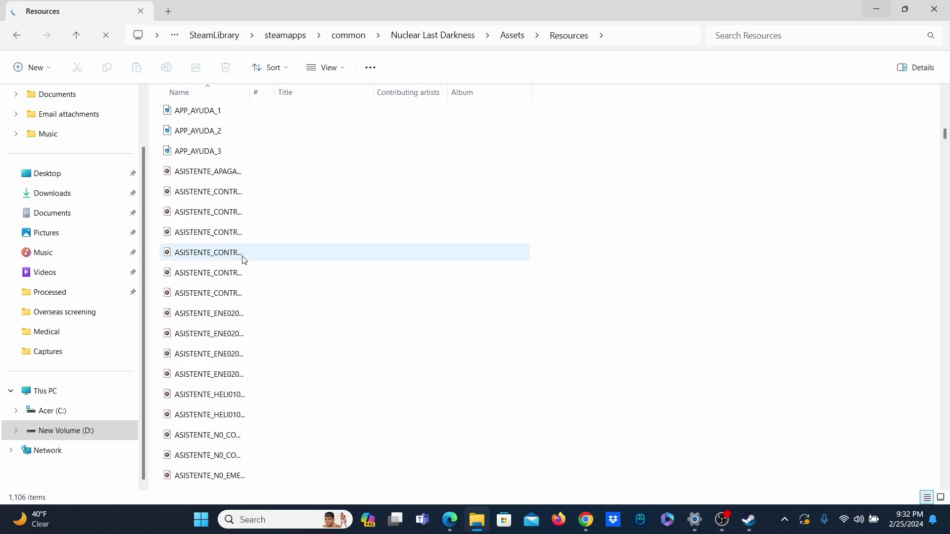
{"action": "scroll", "coordinate": [245, 256], "scroll_direction": "down", "scroll_amount": 1}
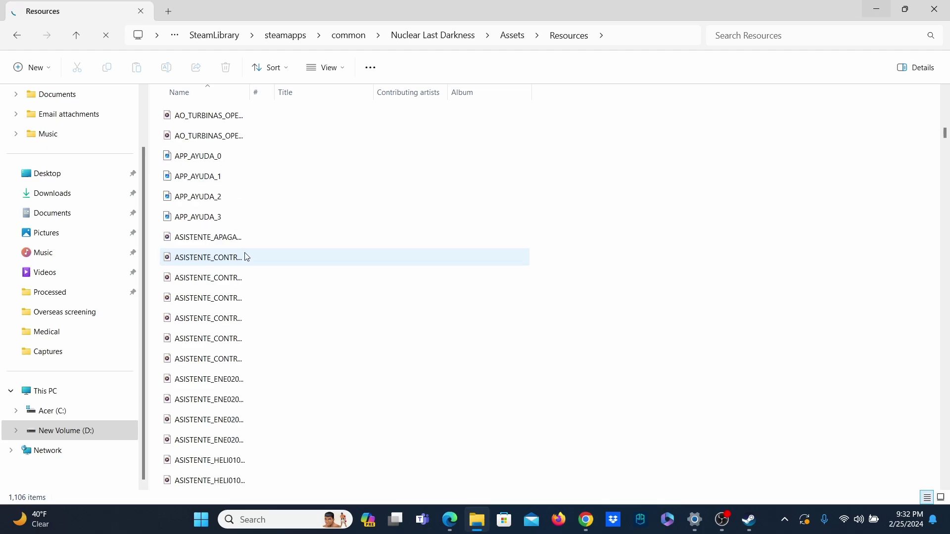
{"action": "scroll", "coordinate": [247, 257], "scroll_direction": "down", "scroll_amount": 20}
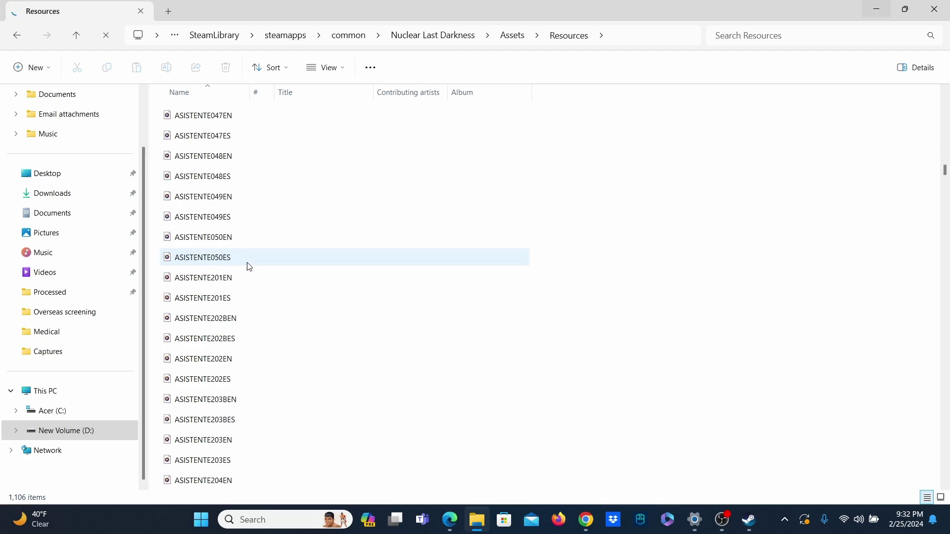
{"action": "scroll", "coordinate": [247, 265], "scroll_direction": "down", "scroll_amount": 20}
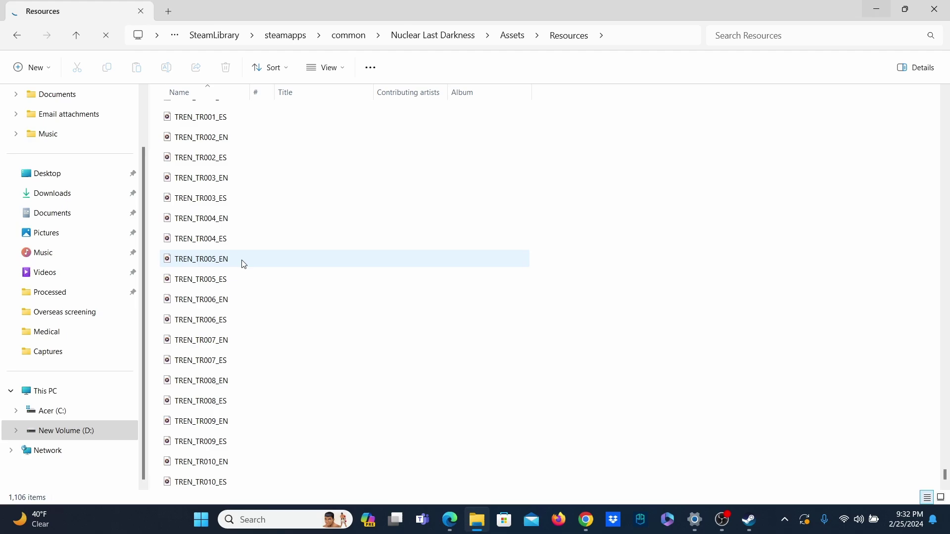
{"action": "scroll", "coordinate": [245, 265], "scroll_direction": "up", "scroll_amount": 10}
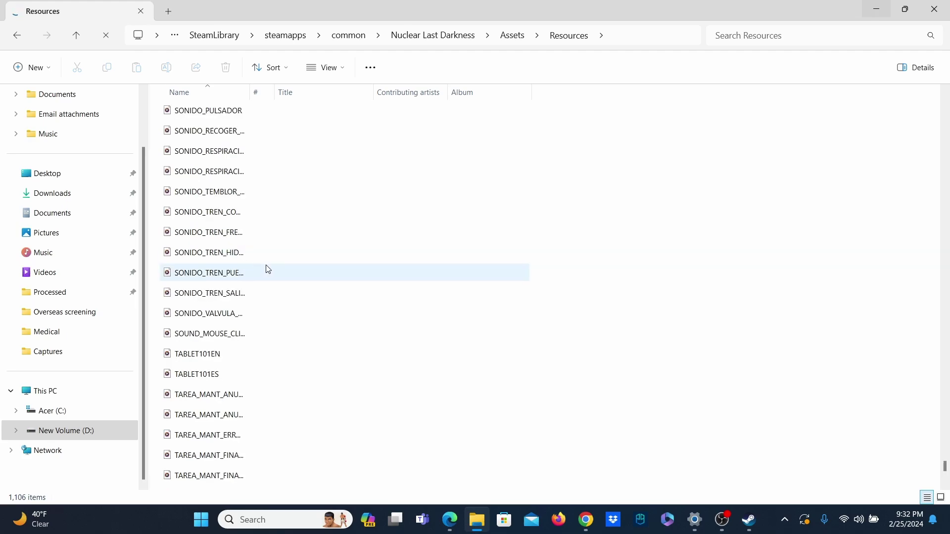
{"action": "left_click_drag", "start_coordinate": [254, 93], "coordinate": [385, 121]}
{"action": "scroll", "coordinate": [370, 338], "scroll_direction": "up", "scroll_amount": 15}
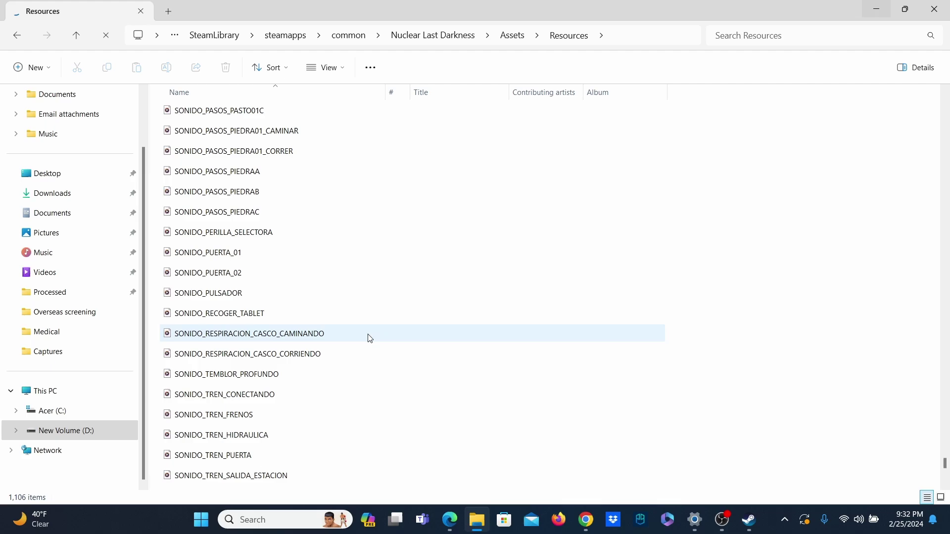
{"action": "scroll", "coordinate": [370, 338], "scroll_direction": "up", "scroll_amount": 15}
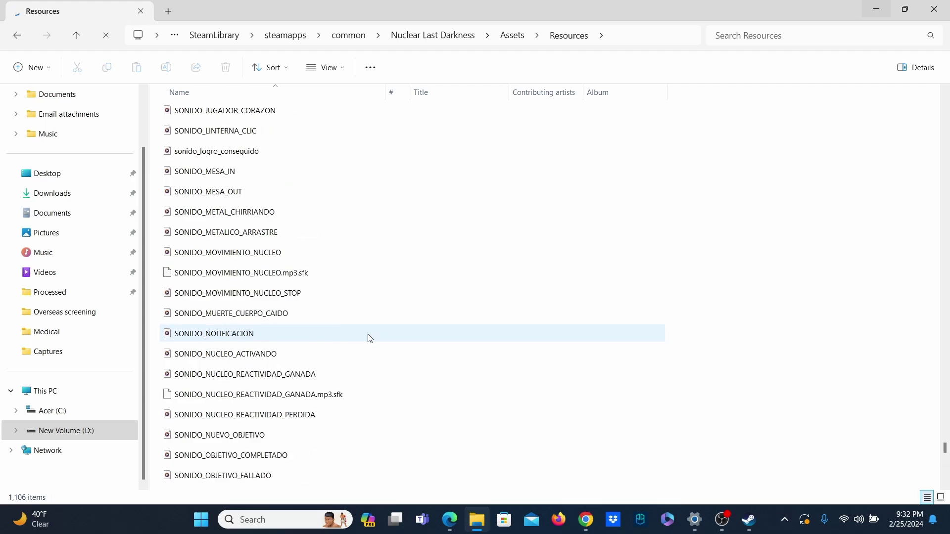
{"action": "scroll", "coordinate": [370, 338], "scroll_direction": "up", "scroll_amount": 7}
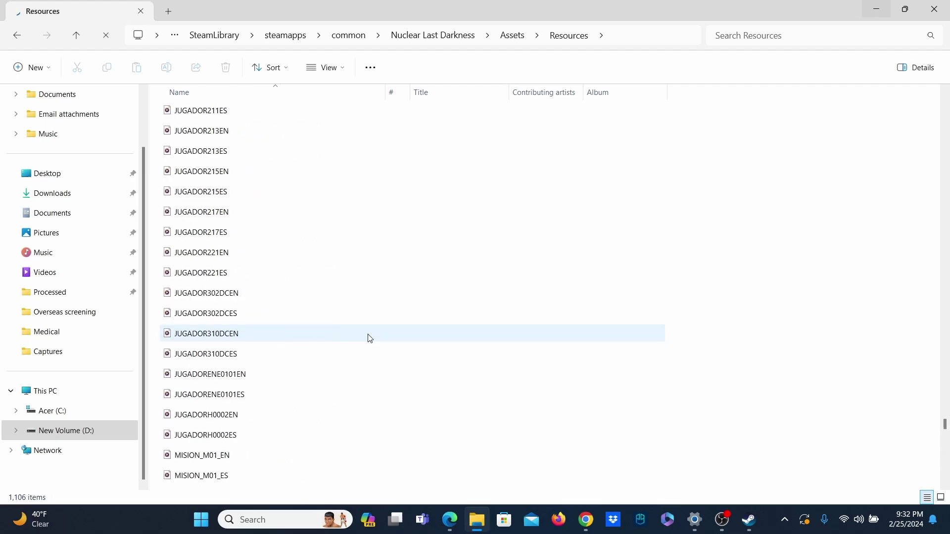
Step: Return to the downloaded build's folder at C:\Program Files (x86)\Steam\steamapps\content\app_1428420\depot_1428421
{"action": "left_click", "coordinate": [488, 522]}
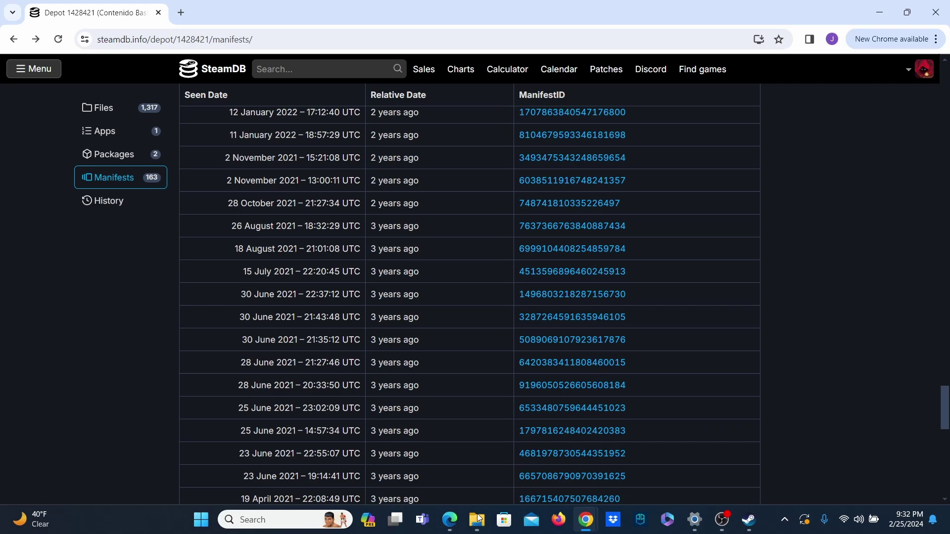
{"action": "left_click", "coordinate": [477, 520]}
{"action": "left_click", "coordinate": [52, 410]}
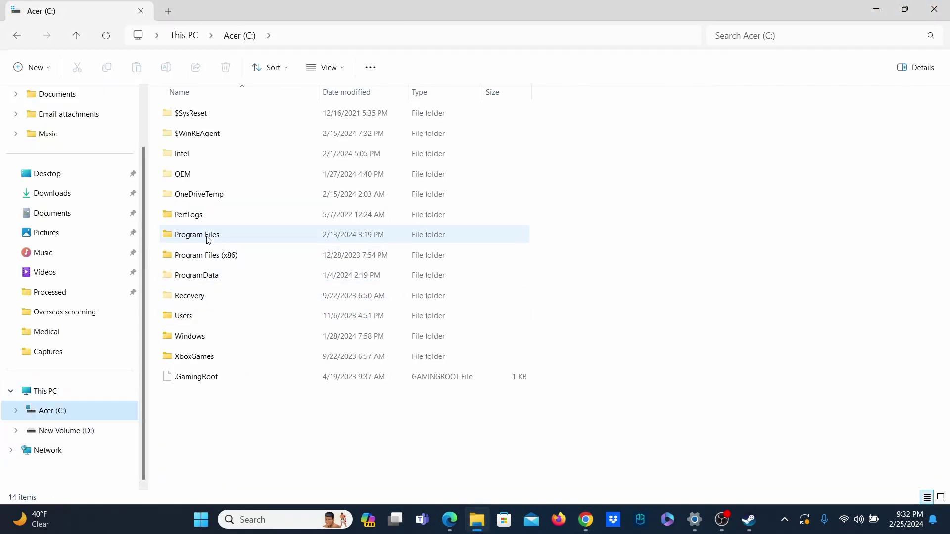
{"action": "left_click", "coordinate": [19, 42]}
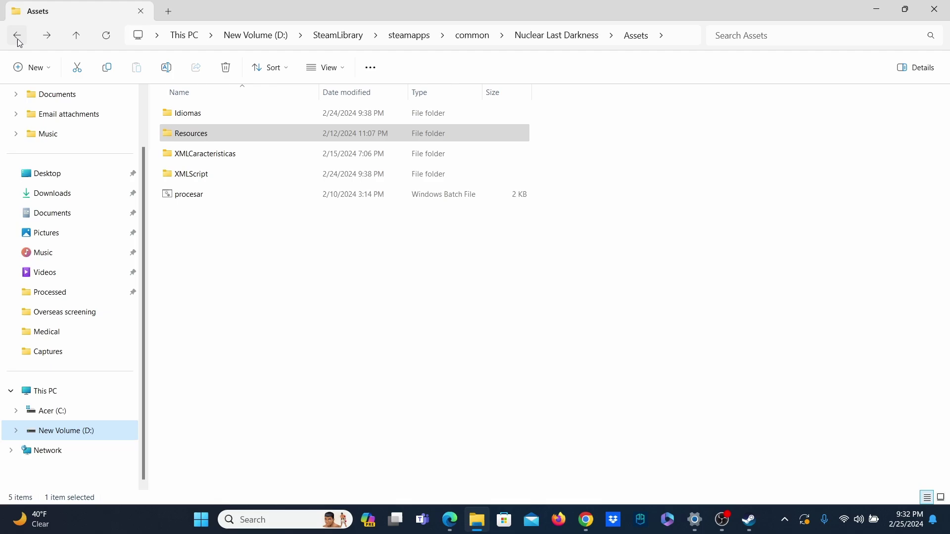
{"action": "left_click", "coordinate": [19, 43]}
{"action": "left_click", "coordinate": [19, 42]}
{"action": "left_click", "coordinate": [19, 42]}
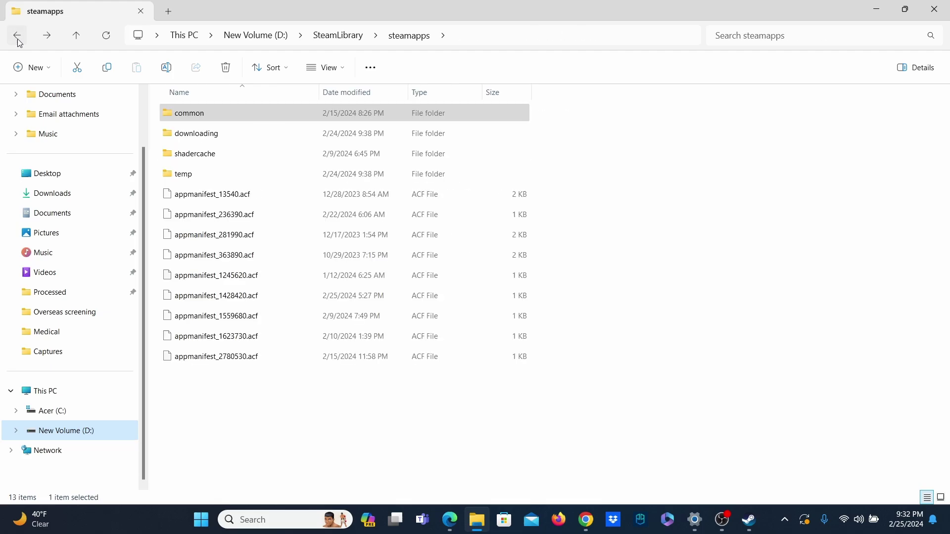
{"action": "left_click", "coordinate": [19, 42]}
{"action": "left_click", "coordinate": [19, 42]}
{"action": "left_click", "coordinate": [19, 42]}
{"action": "left_click", "coordinate": [18, 42]}
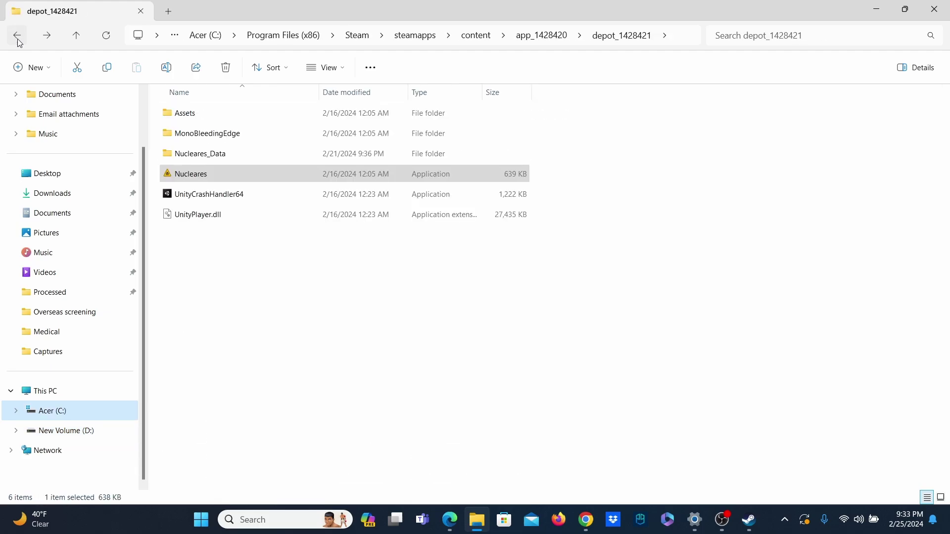
Step: Open the Assets\Resources subfolder of the downloaded depot
{"action": "left_click", "coordinate": [192, 118]}
{"action": "double_click", "coordinate": [193, 119]}
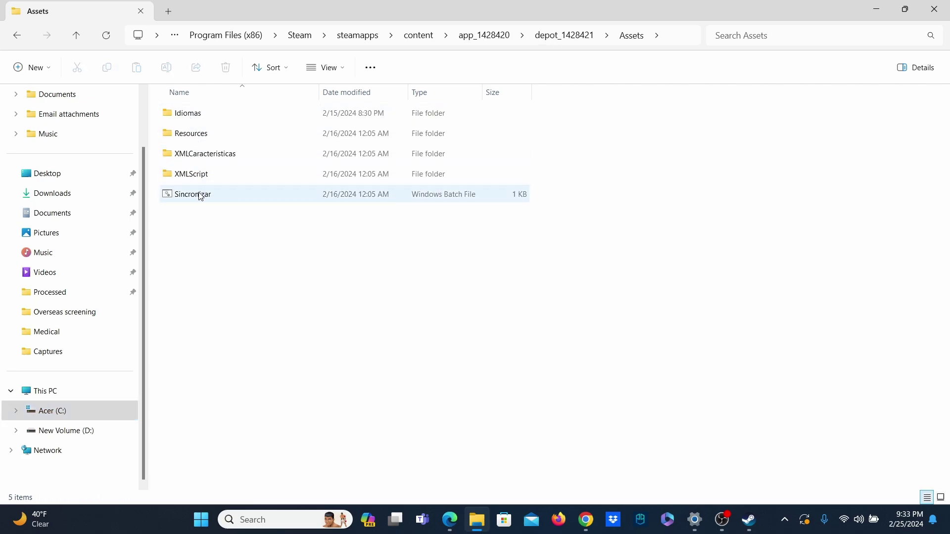
{"action": "double_click", "coordinate": [197, 135]}
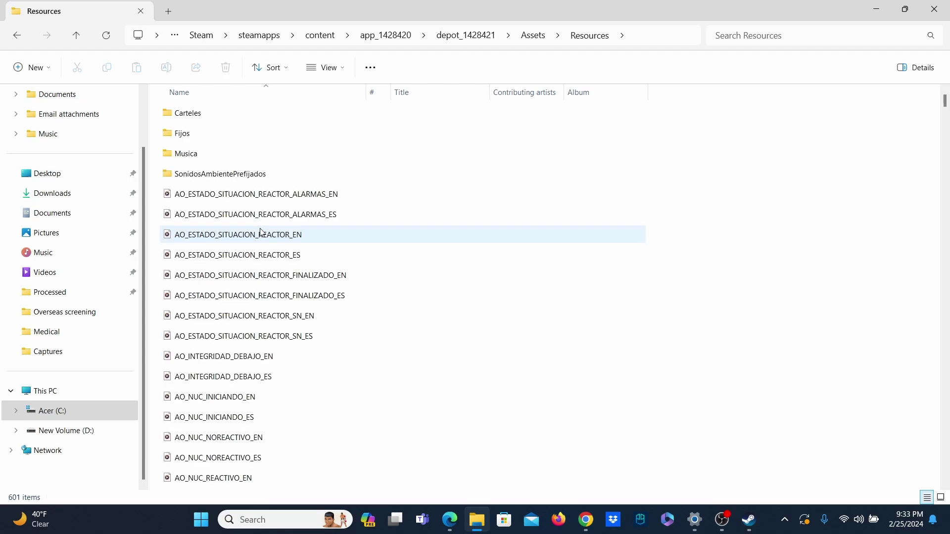
Step: Look through the old build's Resources files to compare them with those of the installed version
{"action": "scroll", "coordinate": [307, 243], "scroll_direction": "down", "scroll_amount": 20}
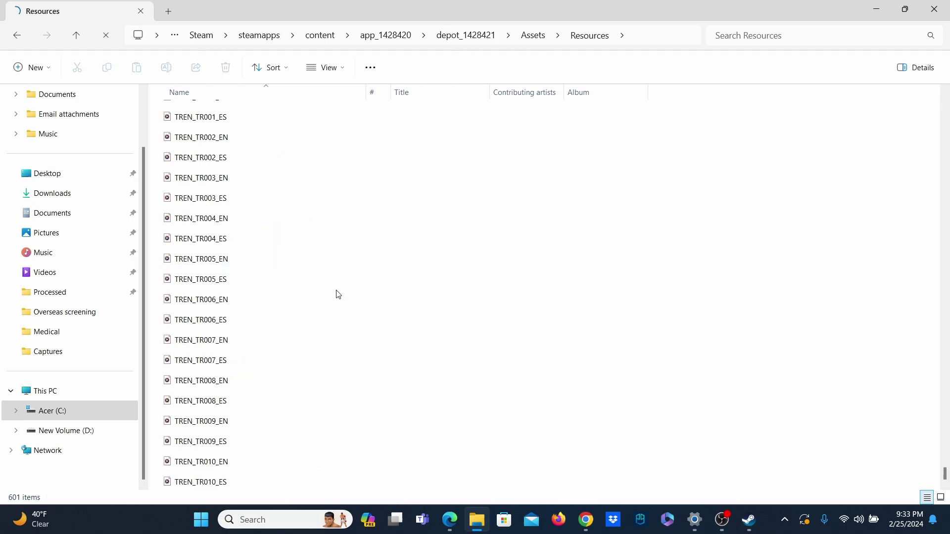
{"action": "scroll", "coordinate": [338, 294], "scroll_direction": "up", "scroll_amount": 7}
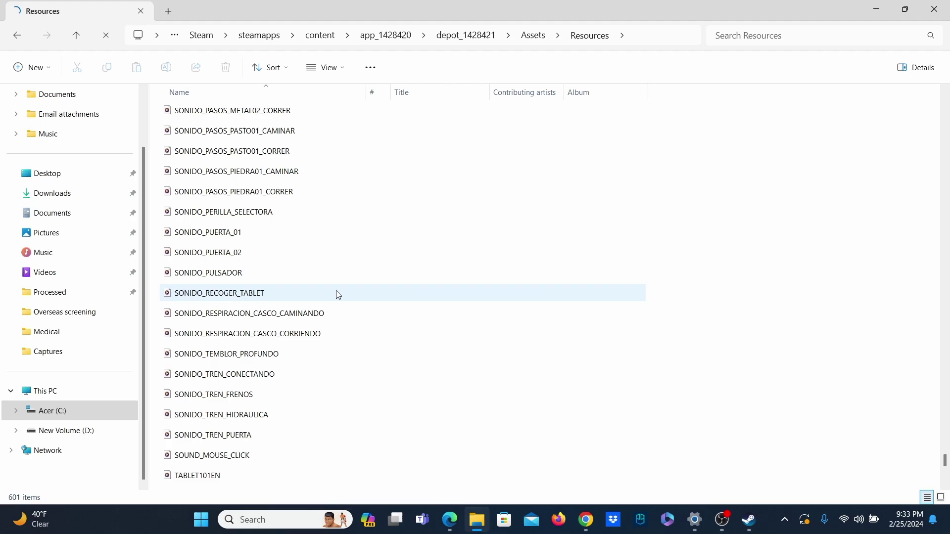
{"action": "scroll", "coordinate": [338, 295], "scroll_direction": "up", "scroll_amount": 9}
{"action": "scroll", "coordinate": [338, 294], "scroll_direction": "up", "scroll_amount": 13}
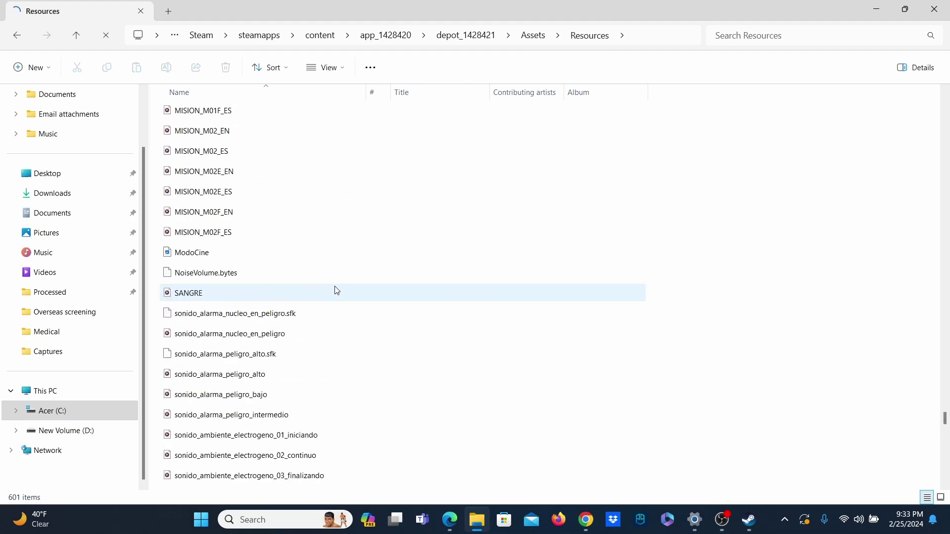
{"action": "scroll", "coordinate": [337, 291], "scroll_direction": "up", "scroll_amount": 5}
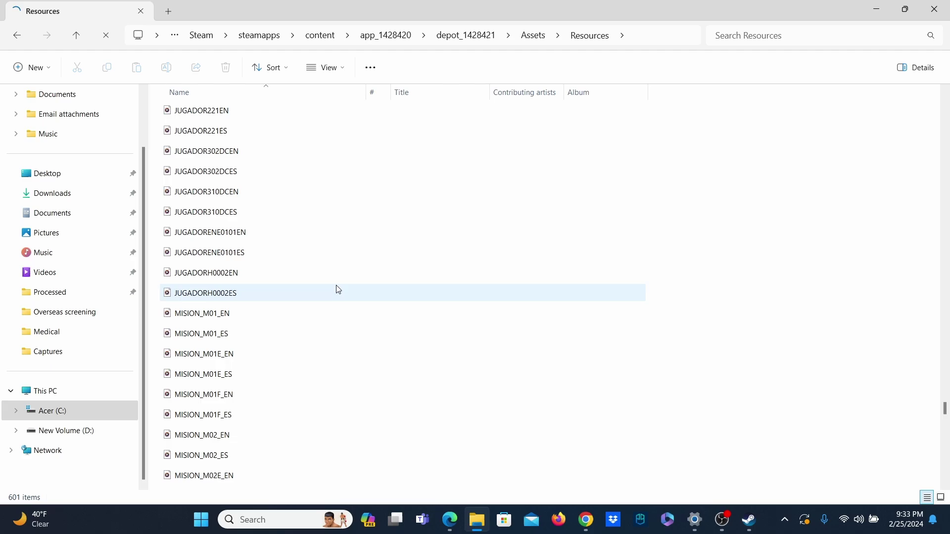
{"action": "scroll", "coordinate": [338, 290], "scroll_direction": "up", "scroll_amount": 7}
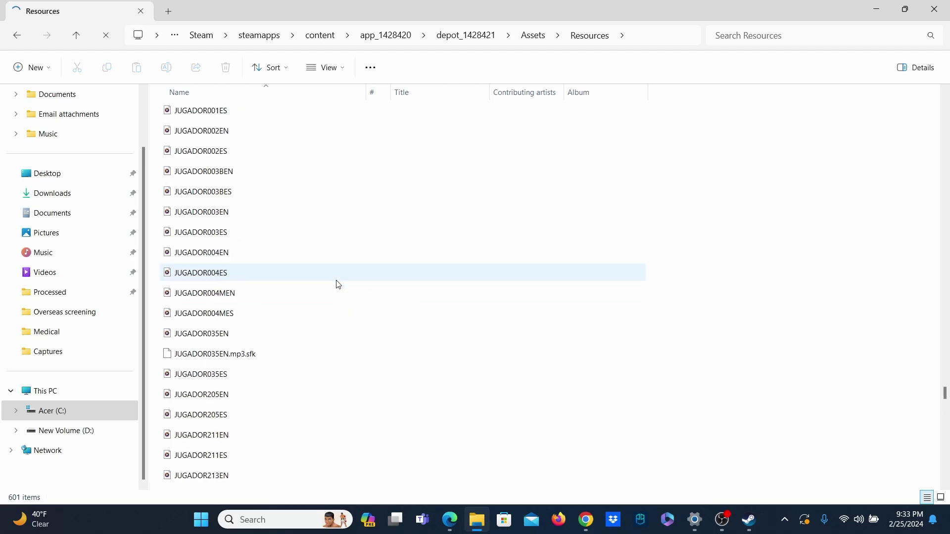
{"action": "scroll", "coordinate": [325, 247], "scroll_direction": "up", "scroll_amount": 8}
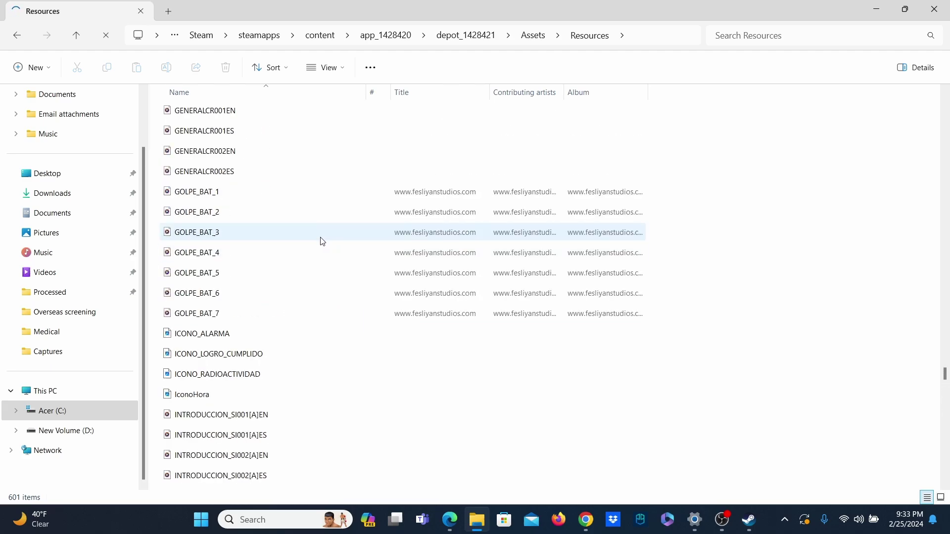
{"action": "scroll", "coordinate": [321, 240], "scroll_direction": "up", "scroll_amount": 10}
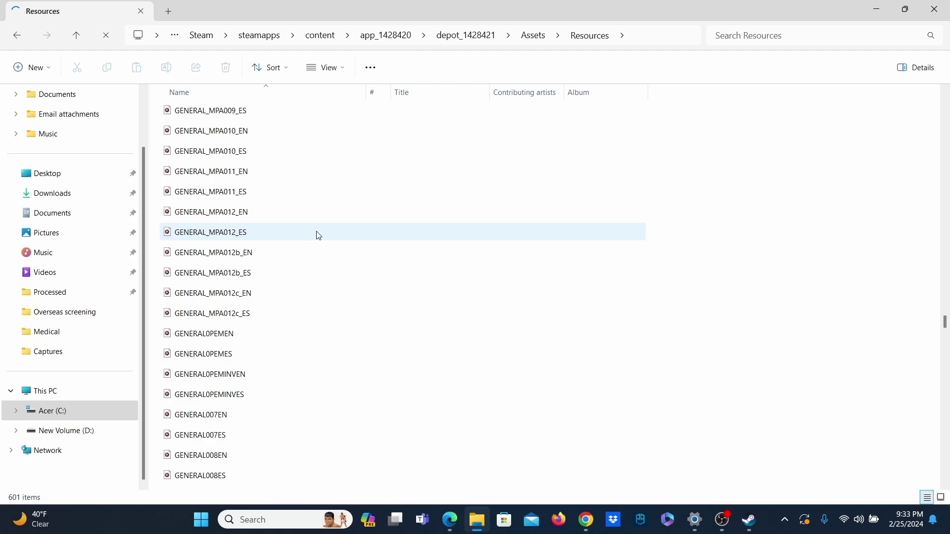
{"action": "scroll", "coordinate": [319, 235], "scroll_direction": "up", "scroll_amount": 20}
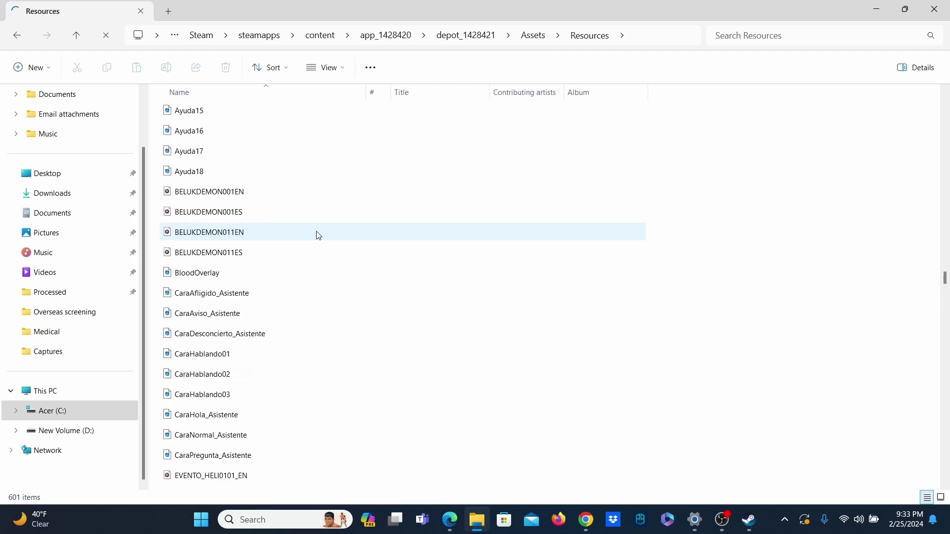
Step: Look inside the SonidosAmbientePrefijados subfolder of the old build's Resources folder and return to Resources
{"action": "scroll", "coordinate": [318, 236], "scroll_direction": "up", "scroll_amount": 20}
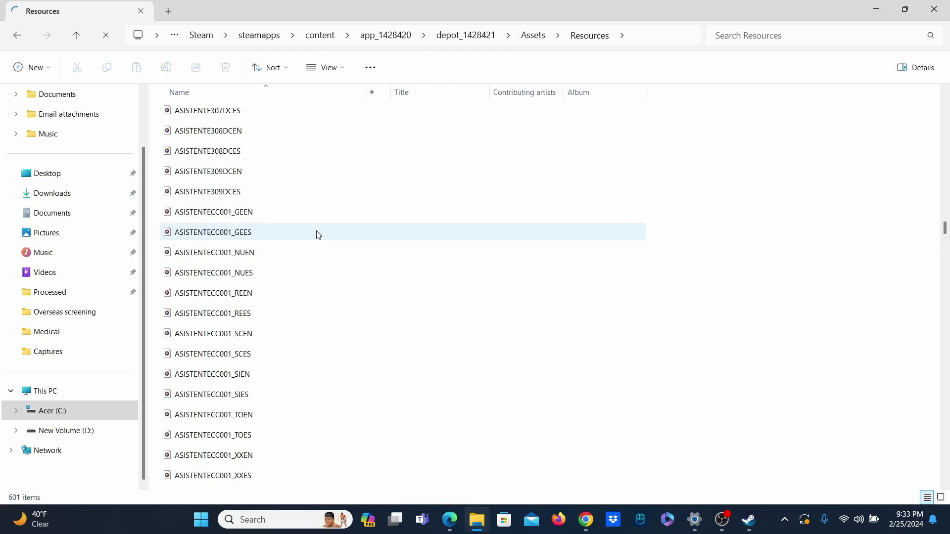
{"action": "scroll", "coordinate": [319, 236], "scroll_direction": "up", "scroll_amount": 20}
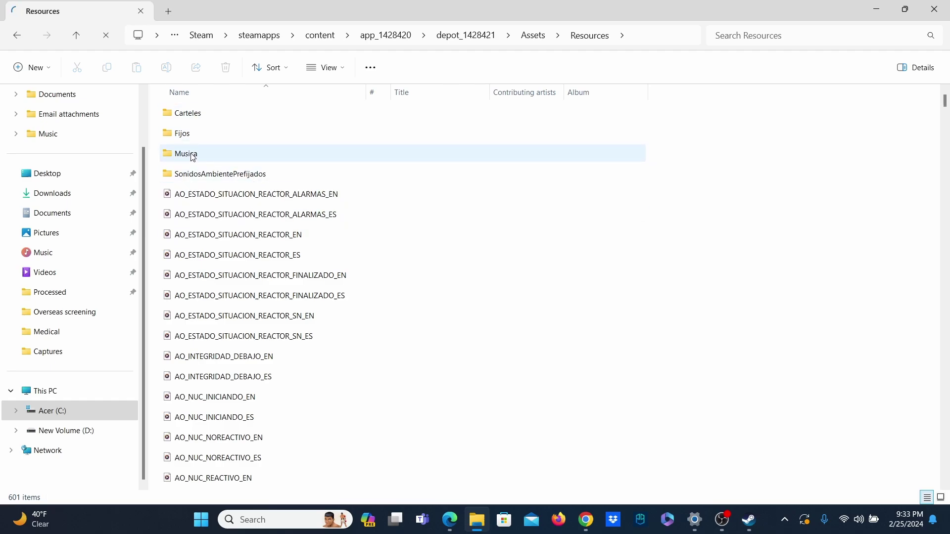
{"action": "double_click", "coordinate": [189, 175]}
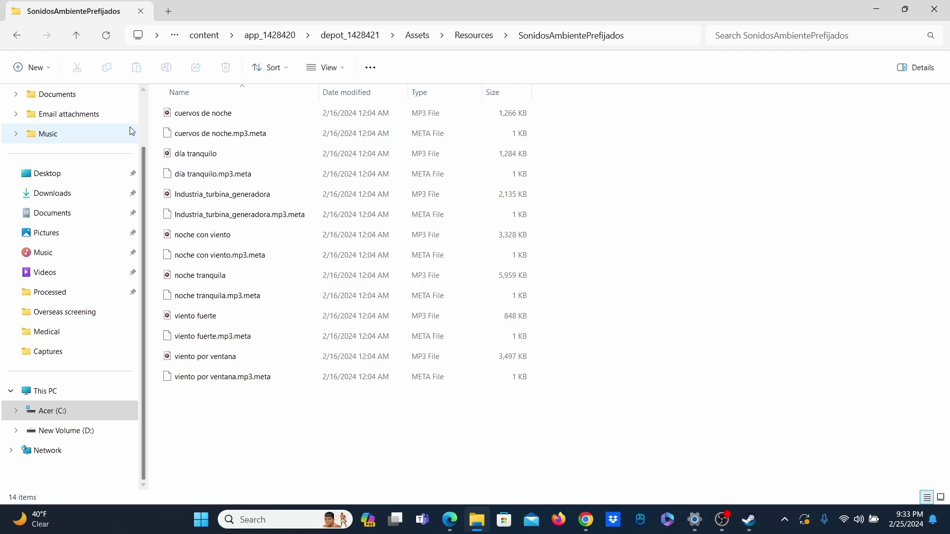
{"action": "left_click", "coordinate": [76, 35]}
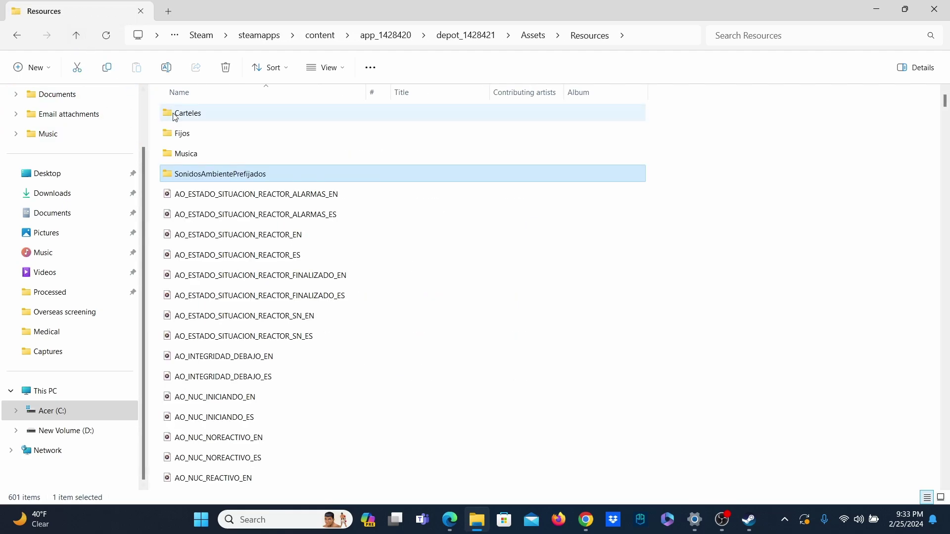
Step: Check the music files in the Musica subfolder and return to the Resources folder
{"action": "double_click", "coordinate": [181, 155]}
{"action": "scroll", "coordinate": [279, 232], "scroll_direction": "down", "scroll_amount": 1}
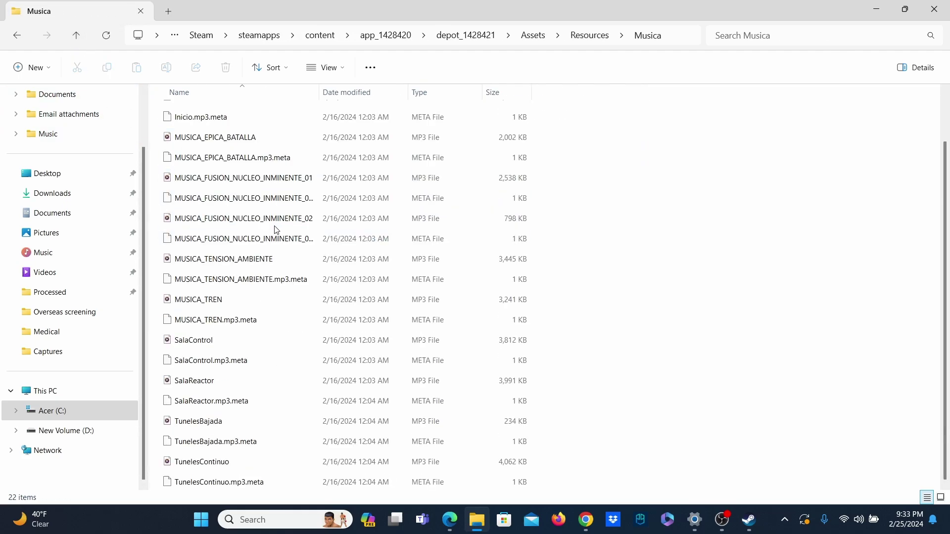
{"action": "left_click", "coordinate": [76, 35]}
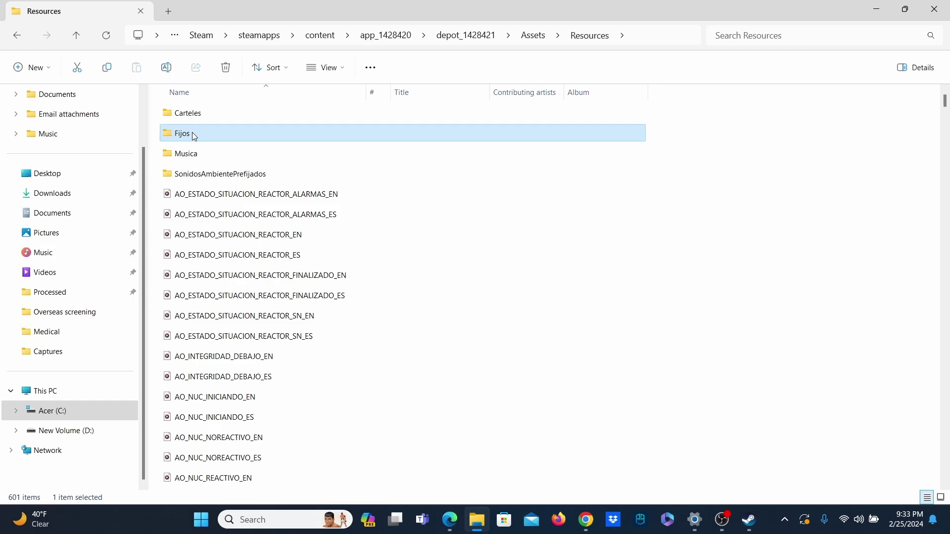
Step: Open the Fijos subfolder and look through its sound files, including the GOLPE_ZOMBIE entries
{"action": "double_click", "coordinate": [192, 131]}
{"action": "scroll", "coordinate": [279, 190], "scroll_direction": "down", "scroll_amount": 10}
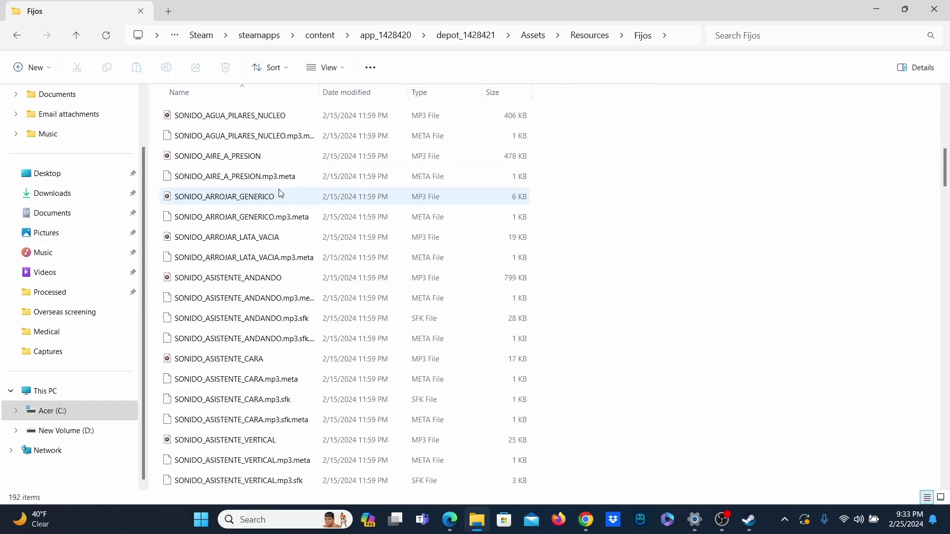
{"action": "scroll", "coordinate": [277, 190], "scroll_direction": "up", "scroll_amount": 2}
{"action": "scroll", "coordinate": [278, 191], "scroll_direction": "up", "scroll_amount": 3}
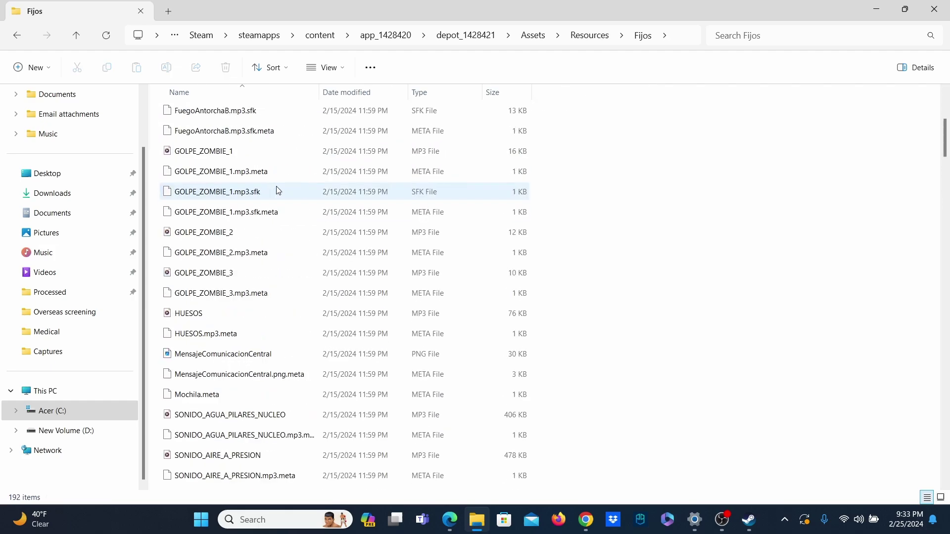
{"action": "scroll", "coordinate": [218, 242], "scroll_direction": "up", "scroll_amount": 2}
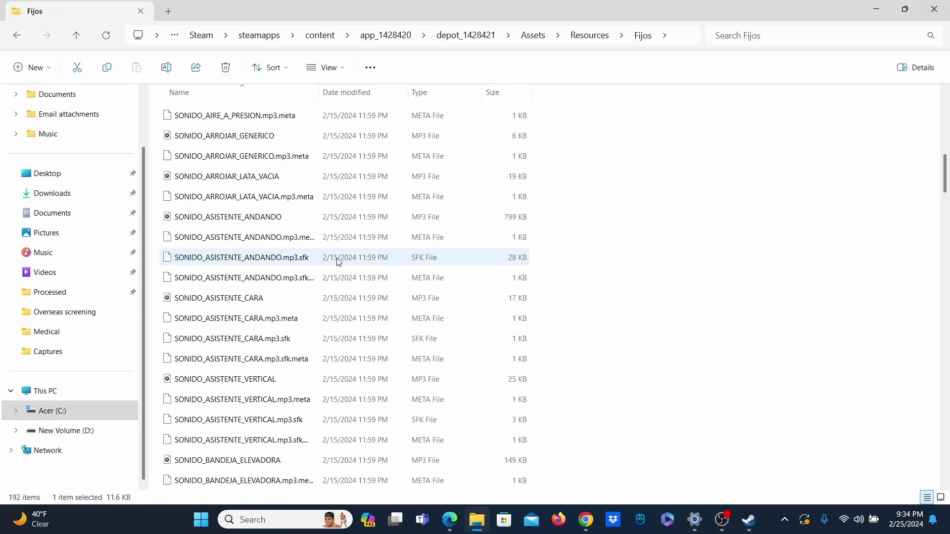
Step: Find the ZOMBIE_MUERTE sound in the Fijos folder, play it, and close the player
{"action": "scroll", "coordinate": [337, 263], "scroll_direction": "down", "scroll_amount": 20}
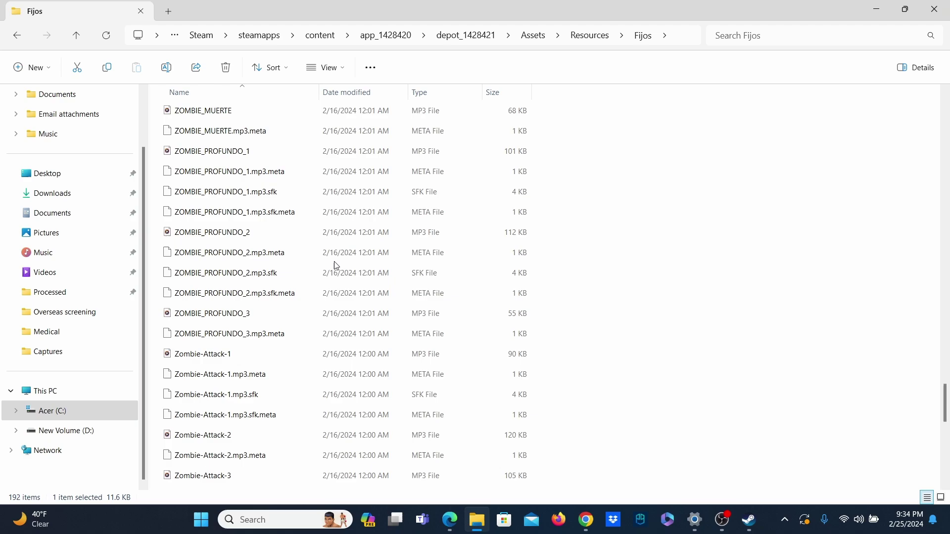
{"action": "scroll", "coordinate": [248, 236], "scroll_direction": "up", "scroll_amount": 1}
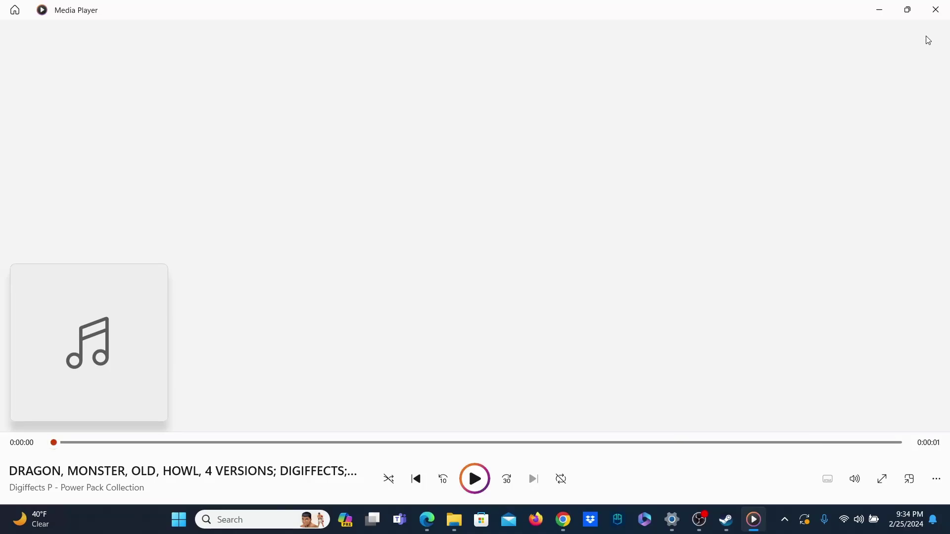
{"action": "left_click", "coordinate": [936, 10]}
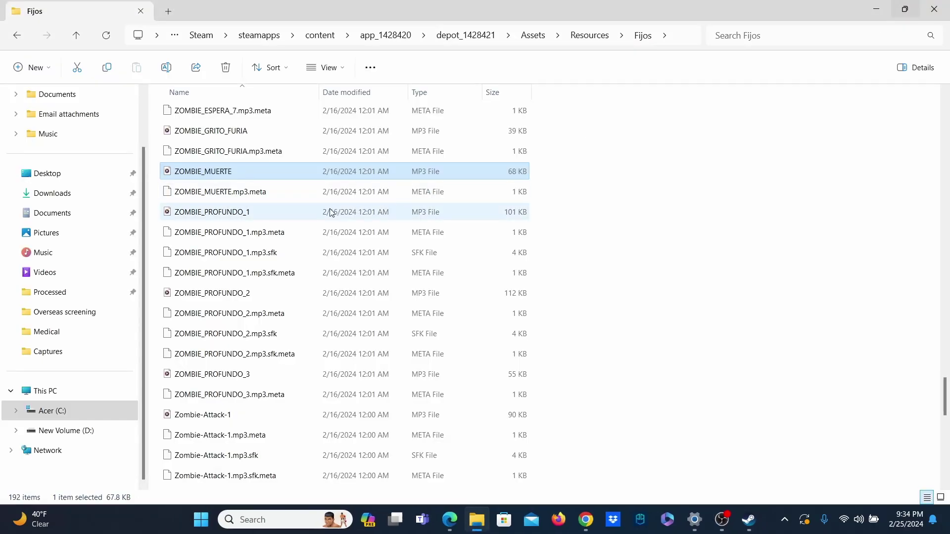
Step: Play the Zombie-Breathing-1 and Zombie-Growl-1 sounds from the Fijos folder and return to the depot_1428421 folder
{"action": "scroll", "coordinate": [329, 212], "scroll_direction": "up", "scroll_amount": 2}
{"action": "scroll", "coordinate": [325, 214], "scroll_direction": "up", "scroll_amount": 4}
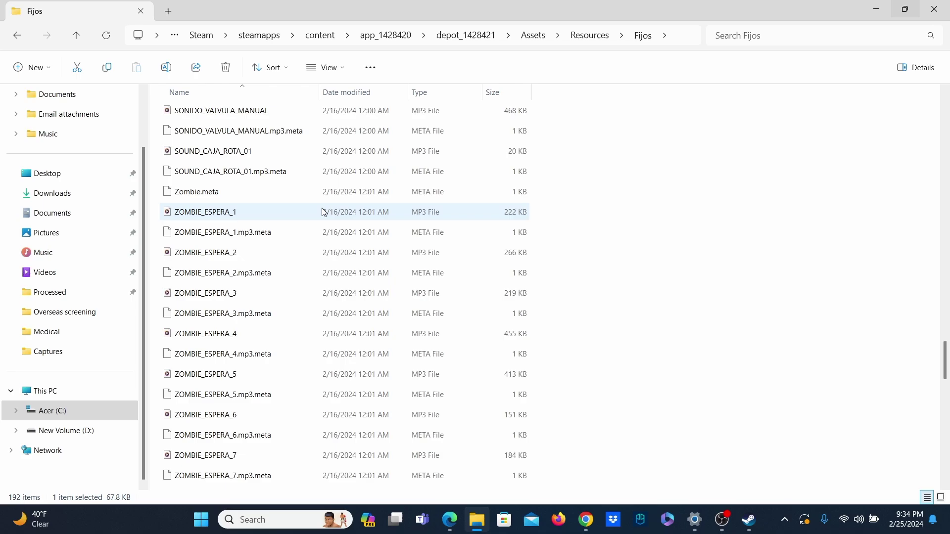
{"action": "scroll", "coordinate": [324, 213], "scroll_direction": "down", "scroll_amount": 10}
{"action": "scroll", "coordinate": [322, 211], "scroll_direction": "up", "scroll_amount": 2}
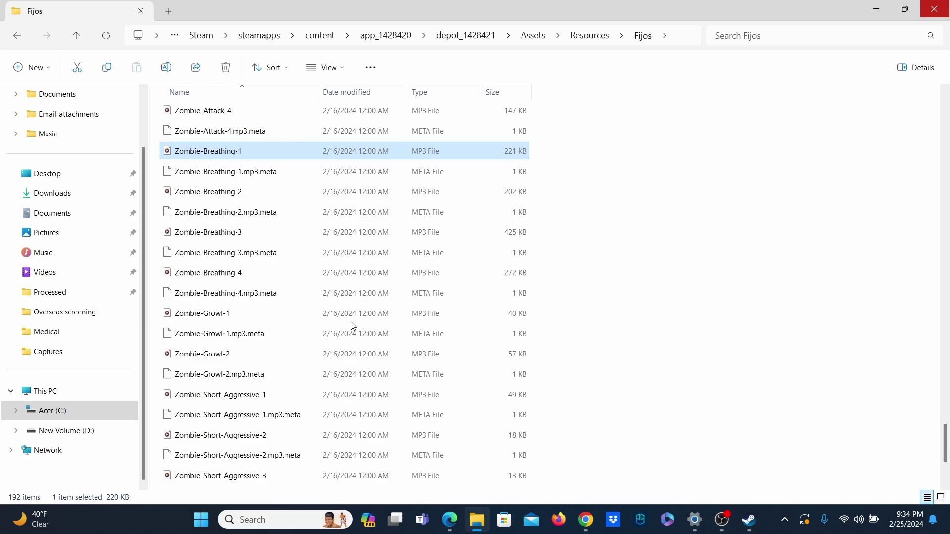
{"action": "left_click", "coordinate": [232, 317]}
{"action": "double_click", "coordinate": [231, 318]}
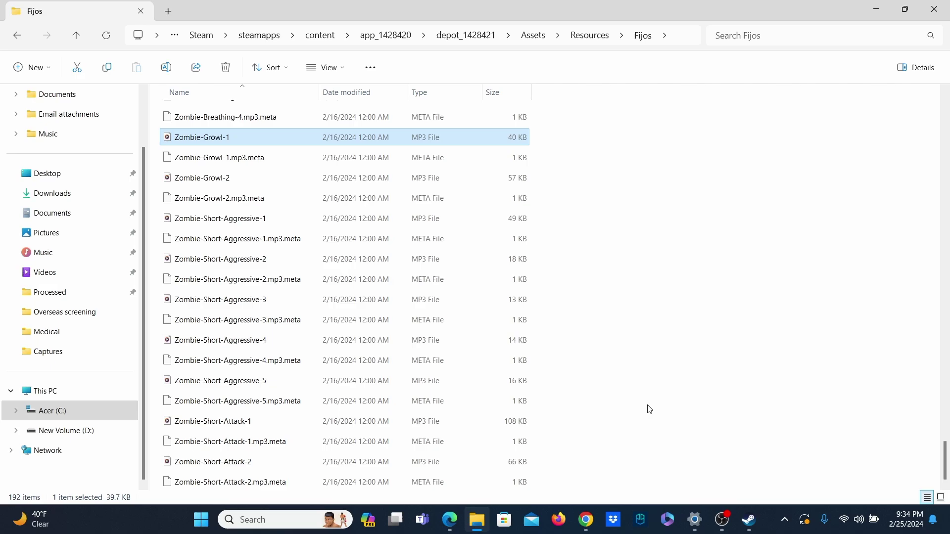
{"action": "left_click", "coordinate": [458, 35]}
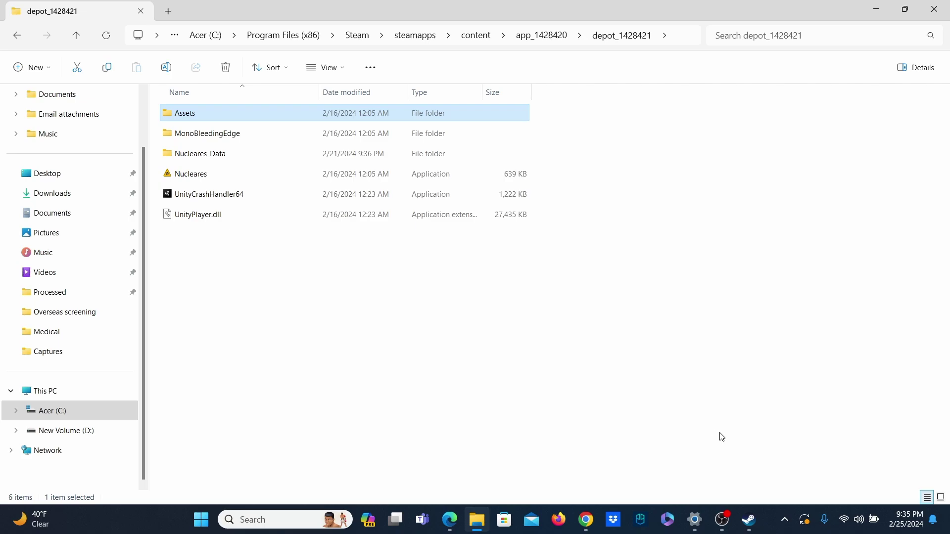
Step: Switch to SteamDB in Chrome, search for "subnau", and open the Subnautica app page
{"action": "mouse_move", "coordinate": [591, 523]}
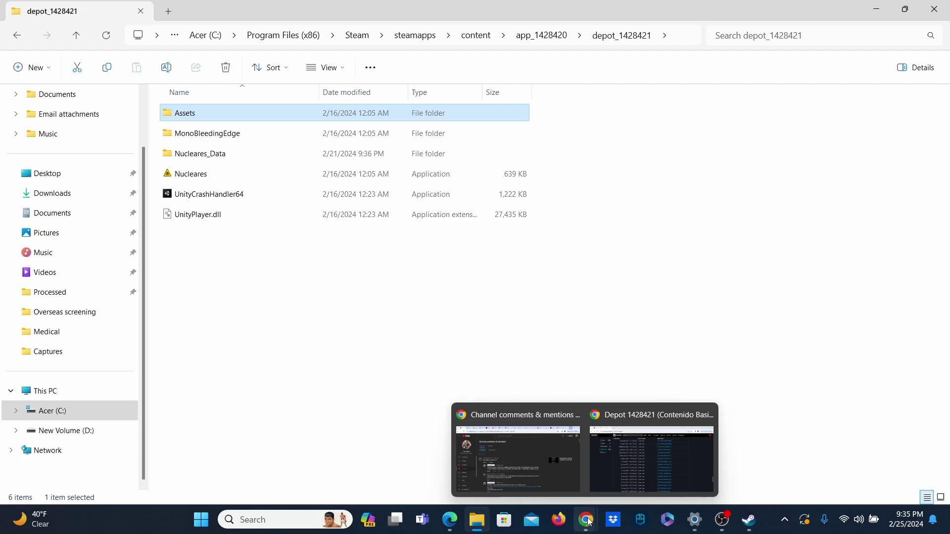
{"action": "left_click", "coordinate": [622, 476]}
{"action": "scroll", "coordinate": [314, 140], "scroll_direction": "up", "scroll_amount": 10}
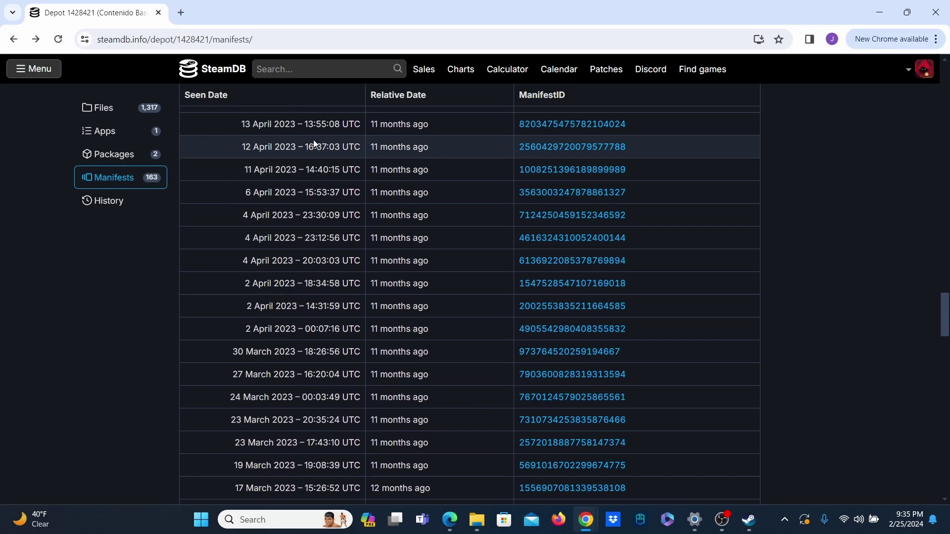
{"action": "scroll", "coordinate": [314, 142], "scroll_direction": "up", "scroll_amount": 3}
{"action": "left_click", "coordinate": [315, 72]}
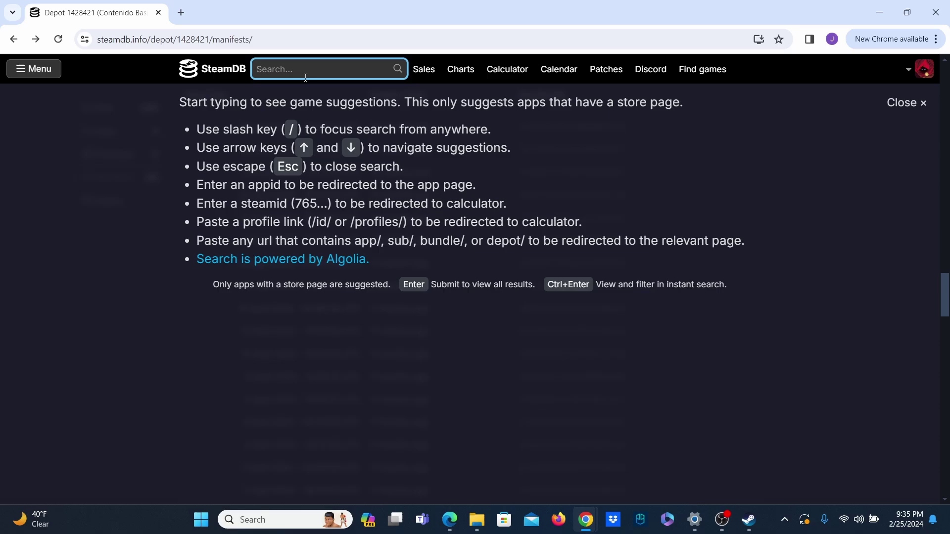
{"action": "type", "text": "subna"}
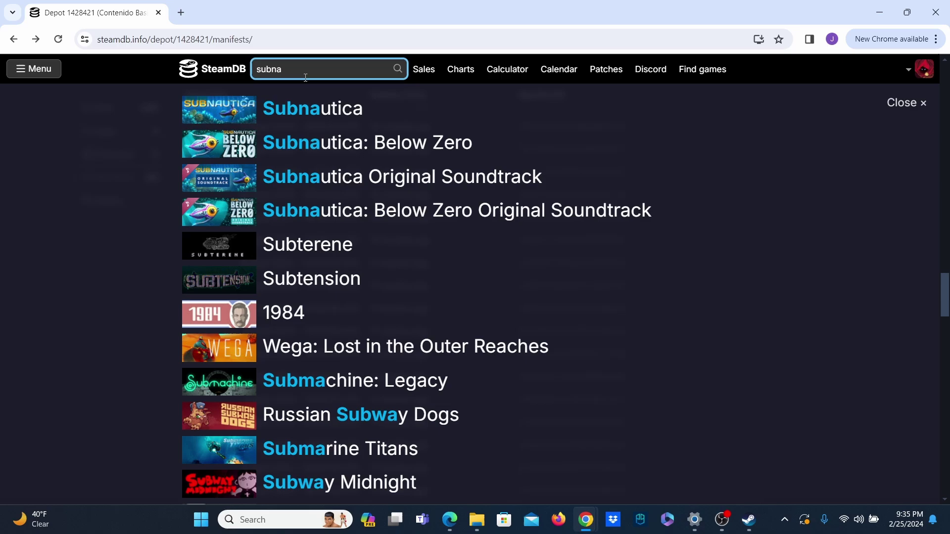
{"action": "type", "text": "u"}
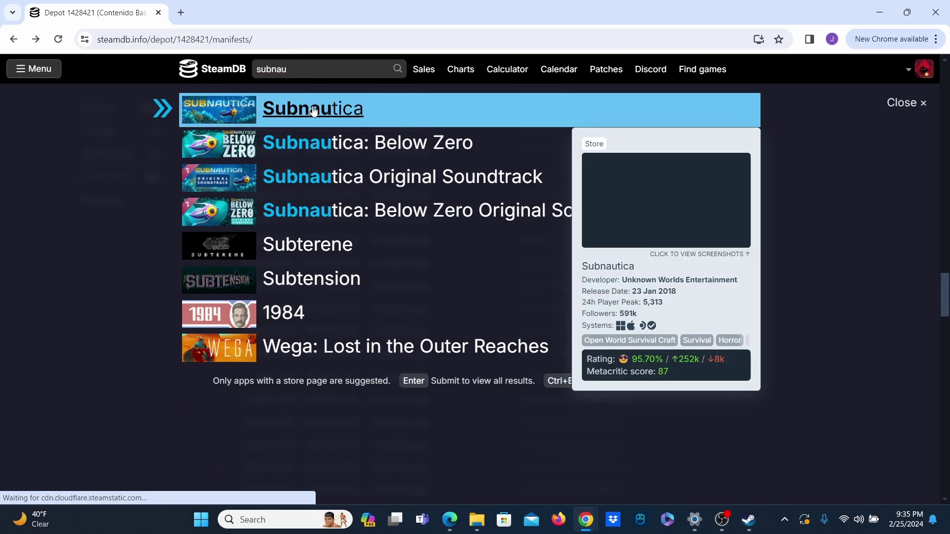
{"action": "left_click", "coordinate": [310, 109]}
{"action": "scroll", "coordinate": [104, 320], "scroll_direction": "down", "scroll_amount": 5}
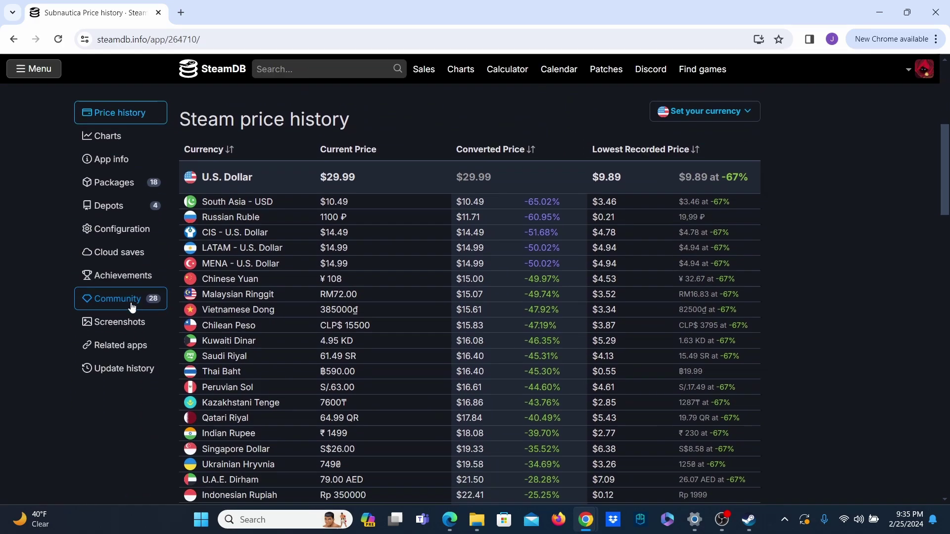
Step: Open depot 228985 from Subnautica's depots and view its previously seen manifests and depot details
{"action": "left_click", "coordinate": [122, 203]}
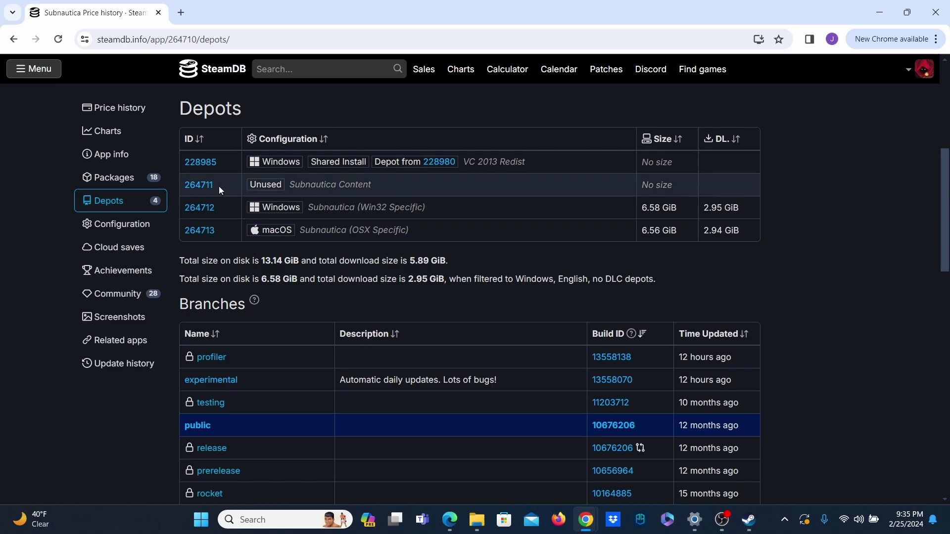
{"action": "left_click", "coordinate": [210, 162]}
{"action": "scroll", "coordinate": [158, 253], "scroll_direction": "down", "scroll_amount": 3}
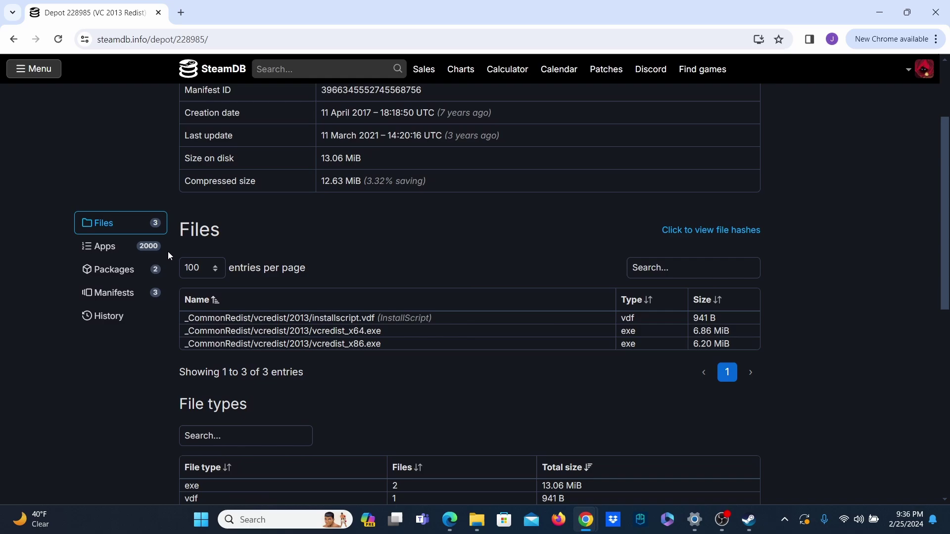
{"action": "left_click", "coordinate": [132, 293]}
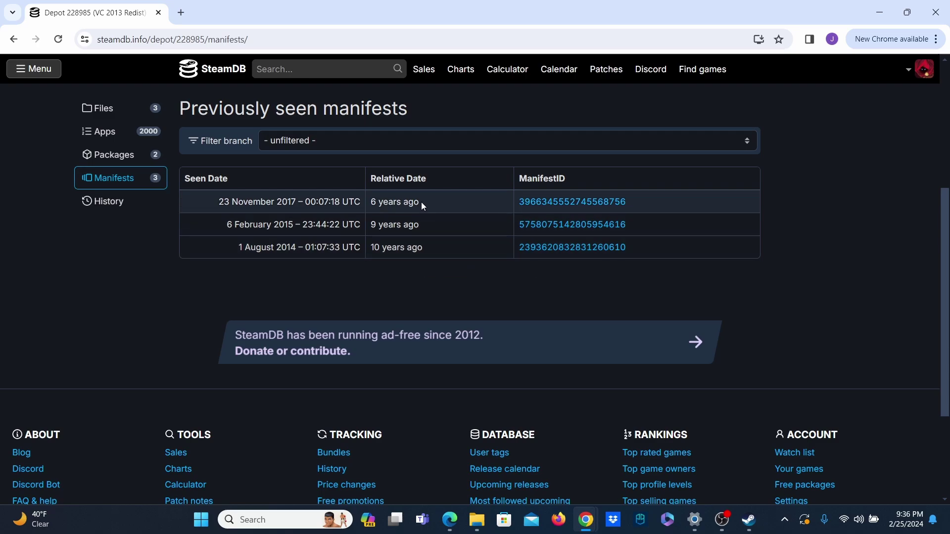
{"action": "scroll", "coordinate": [135, 281], "scroll_direction": "up", "scroll_amount": 1}
{"action": "scroll", "coordinate": [136, 277], "scroll_direction": "up", "scroll_amount": 4}
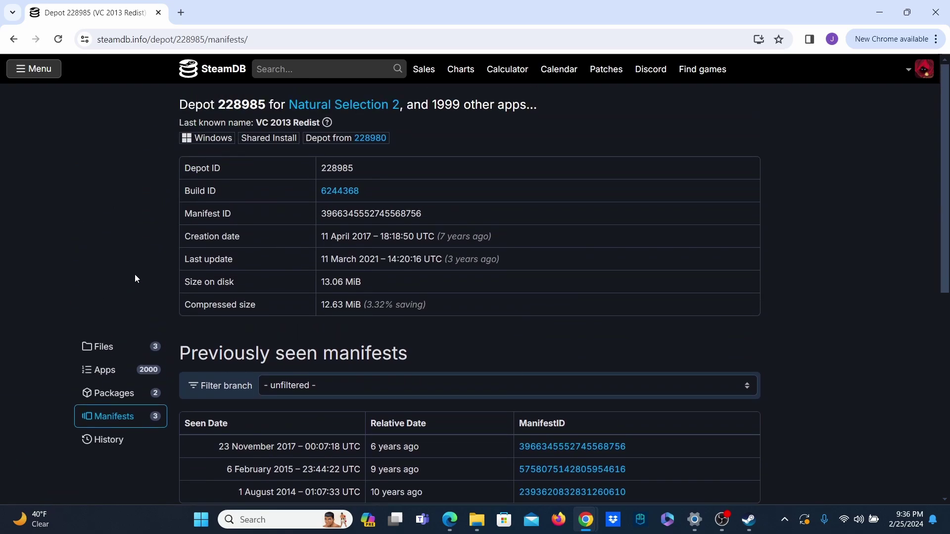
{"action": "left_click", "coordinate": [292, 69]}
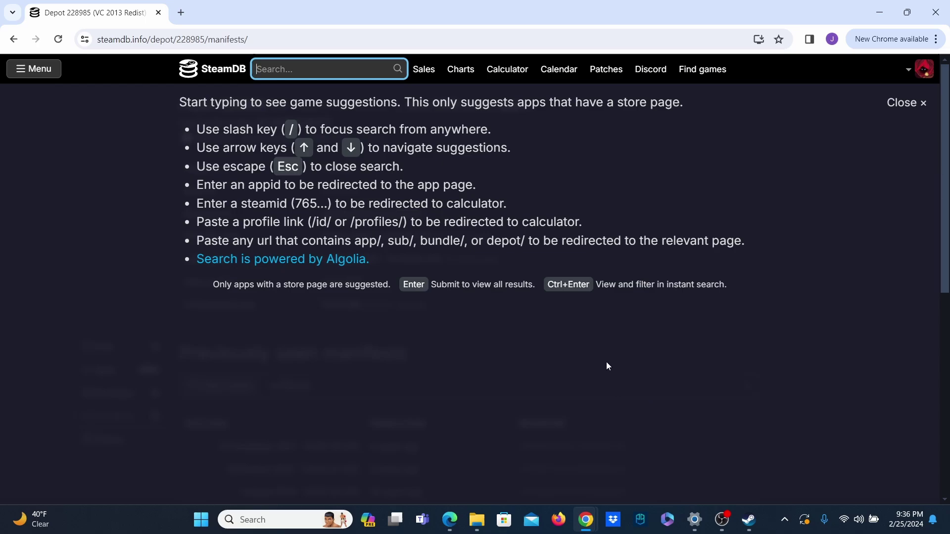
{"action": "left_click", "coordinate": [539, 353]}
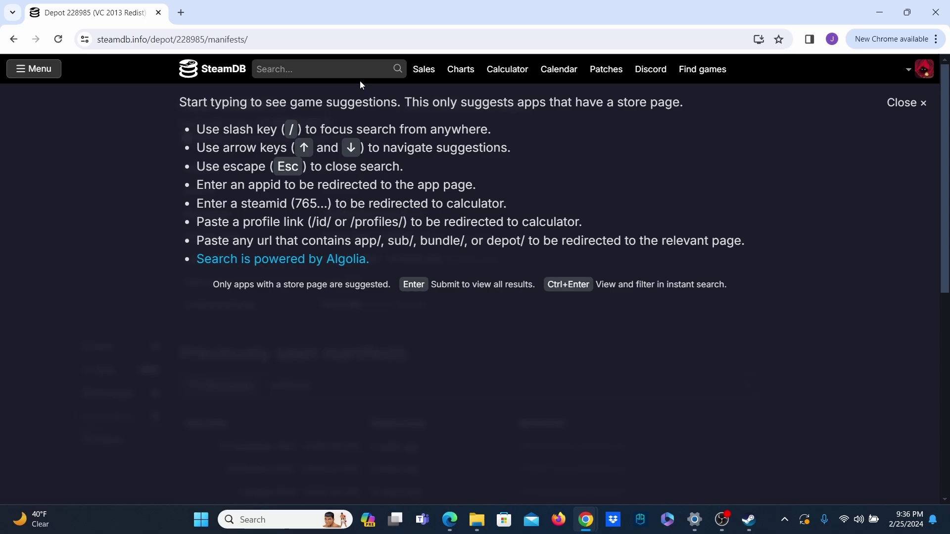